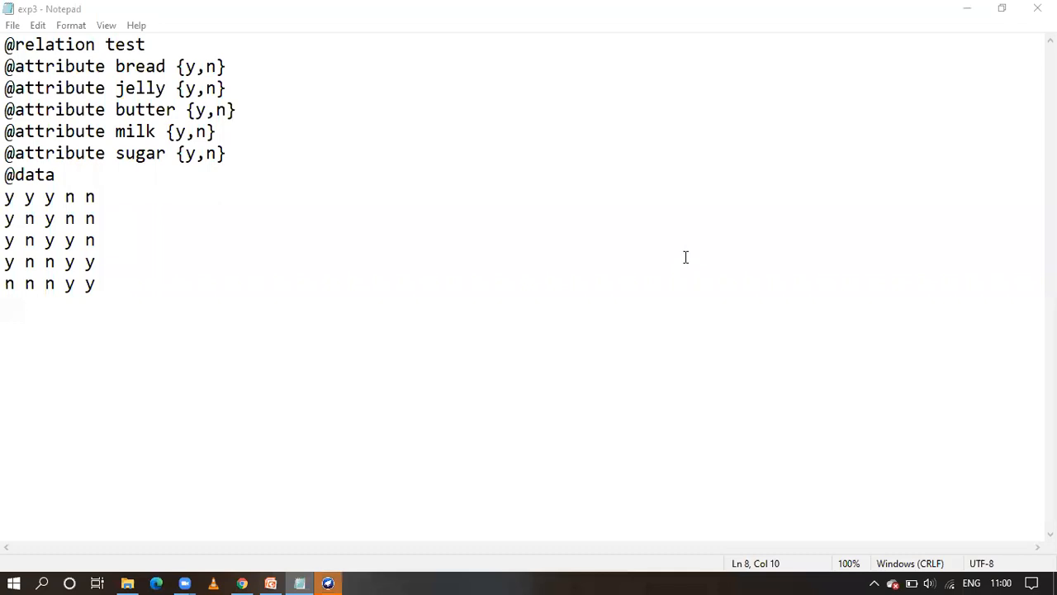
Switch from Notepad to the Weka GUI Chooser, launch the Explorer and maximize its window
left_click(606, 255)
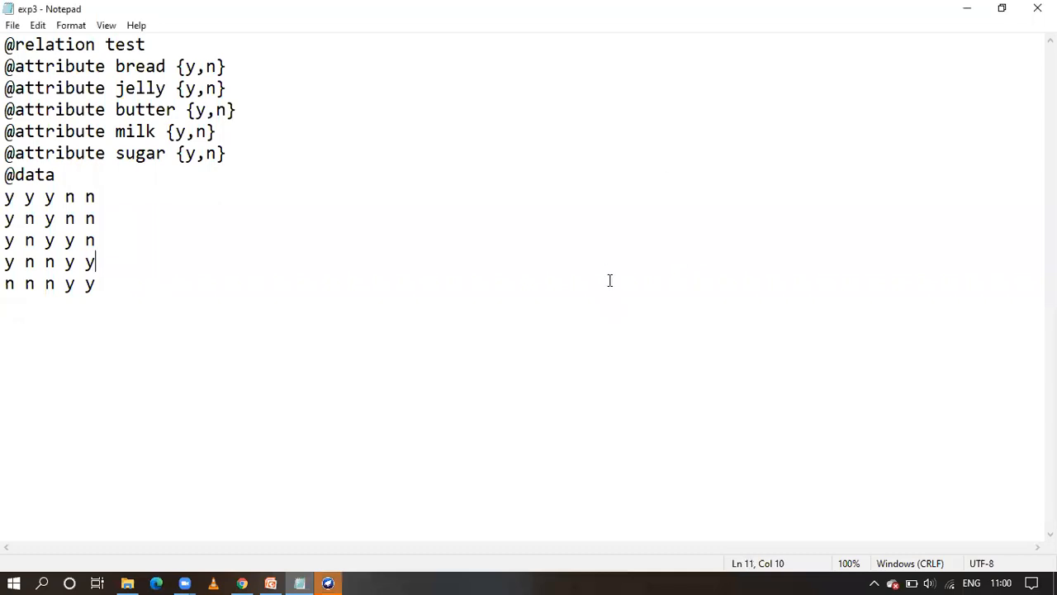
left_click(330, 579)
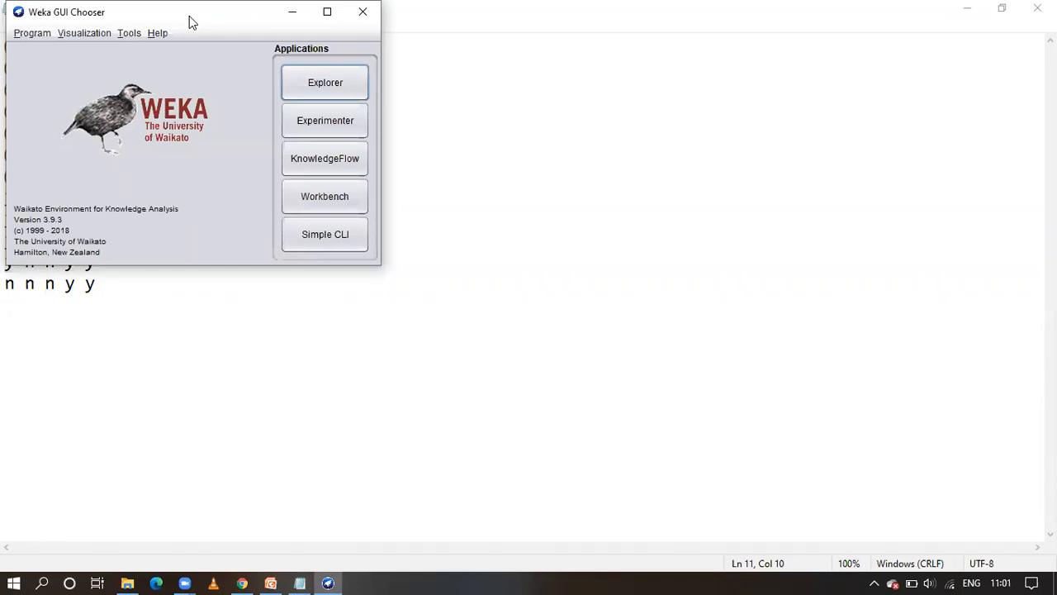
left_click(326, 86)
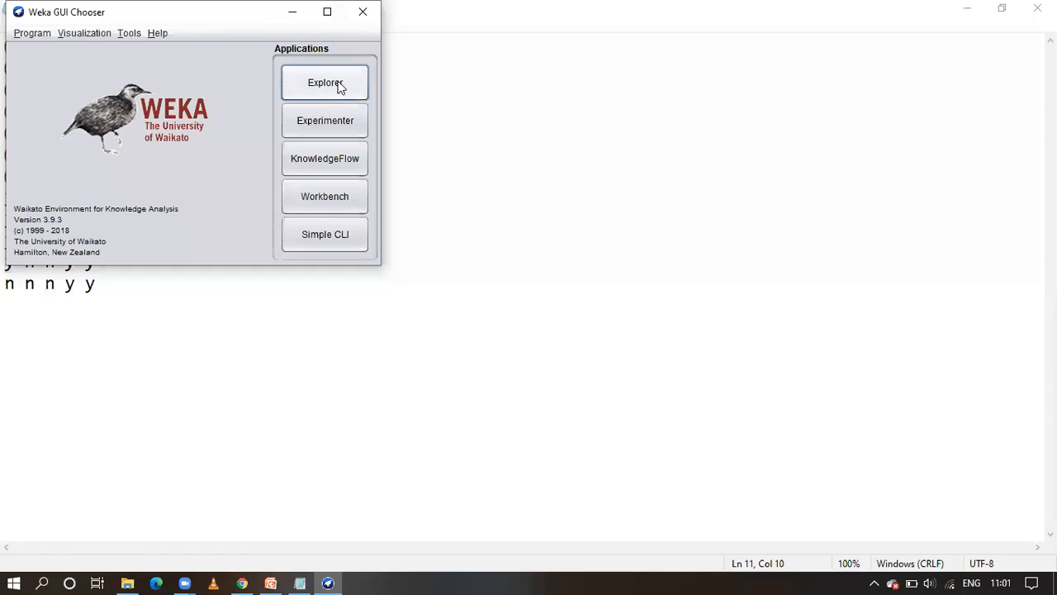
left_click(339, 83)
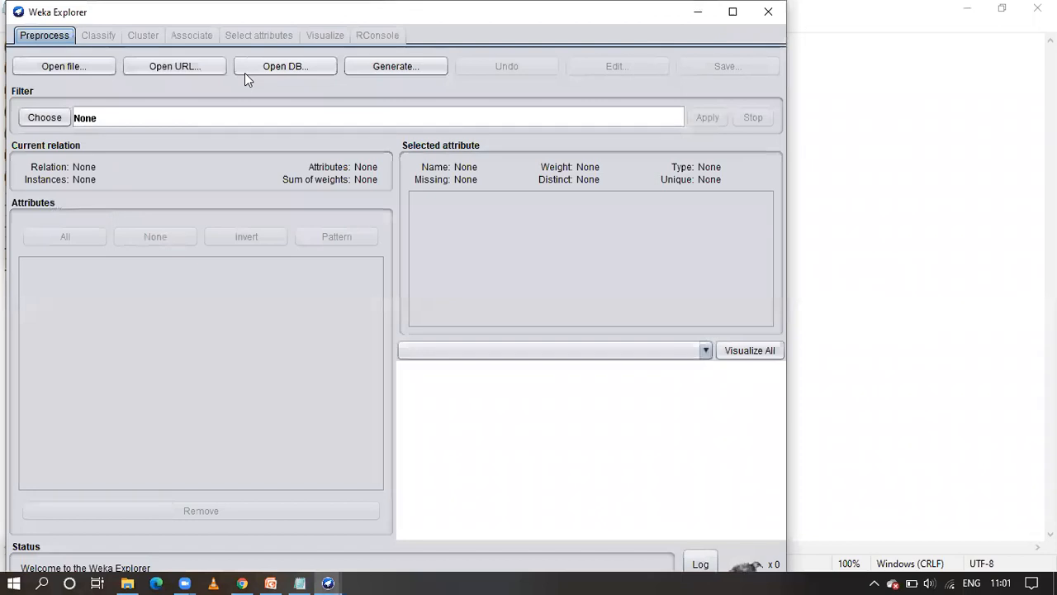
double_click(245, 17)
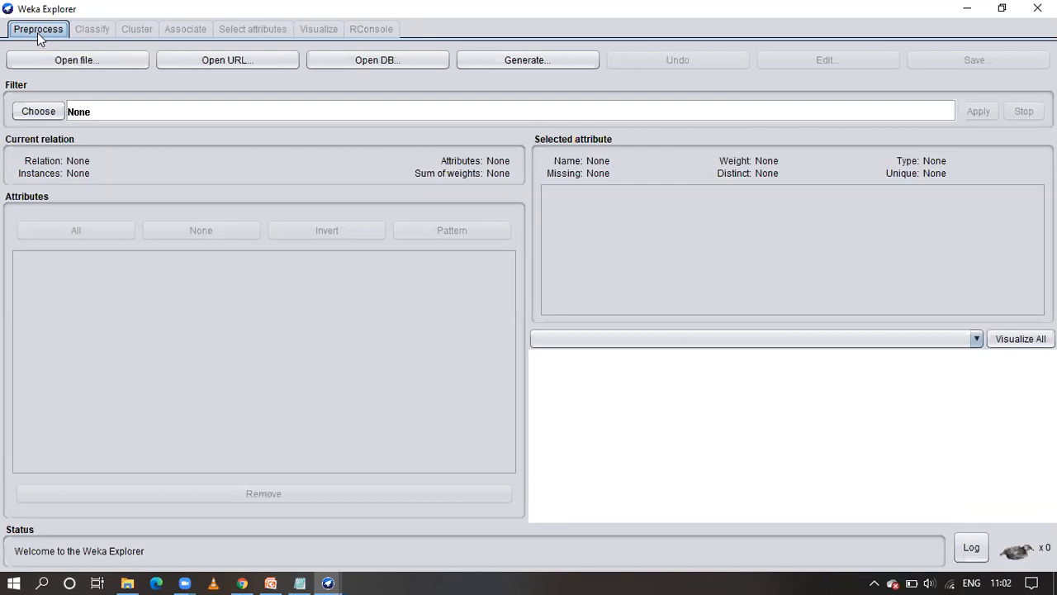
Start opening a data file and browse to the "sem not completed" folder inside "course files" on New Volume (G:)
left_click(67, 64)
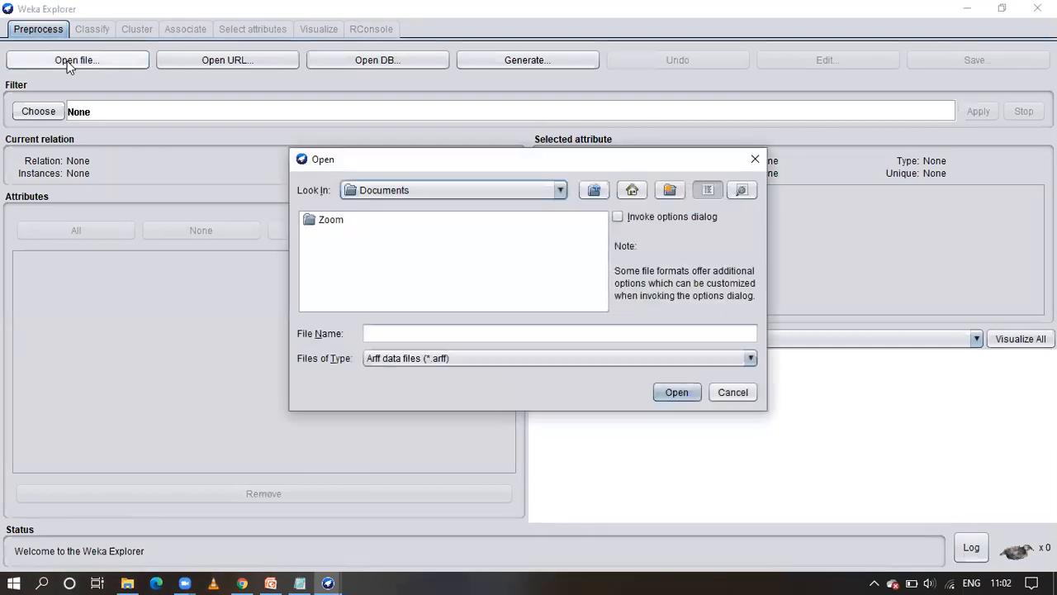
left_click(561, 191)
left_click(455, 270)
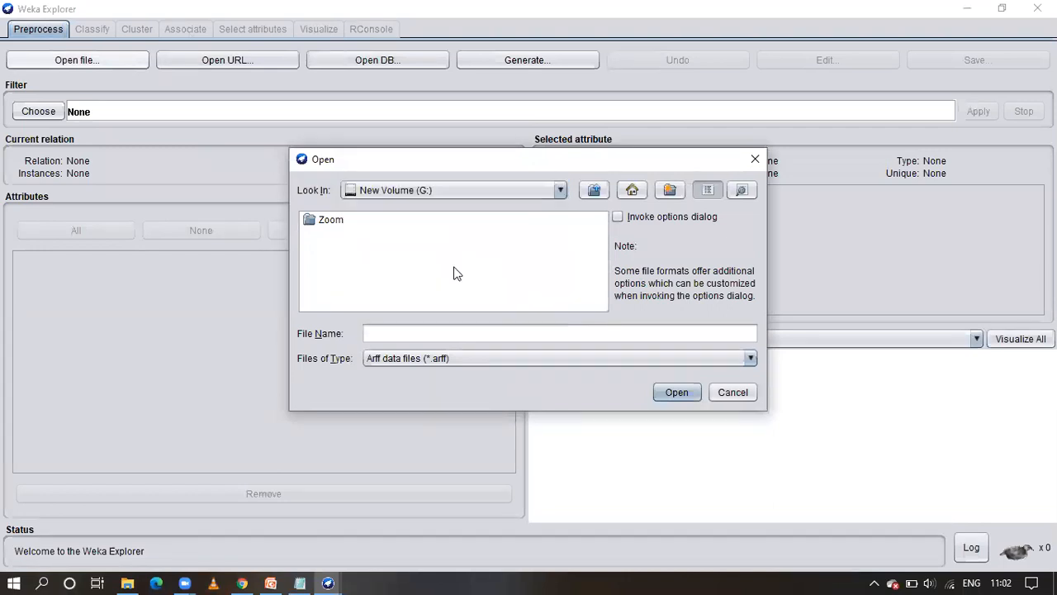
left_click(427, 267)
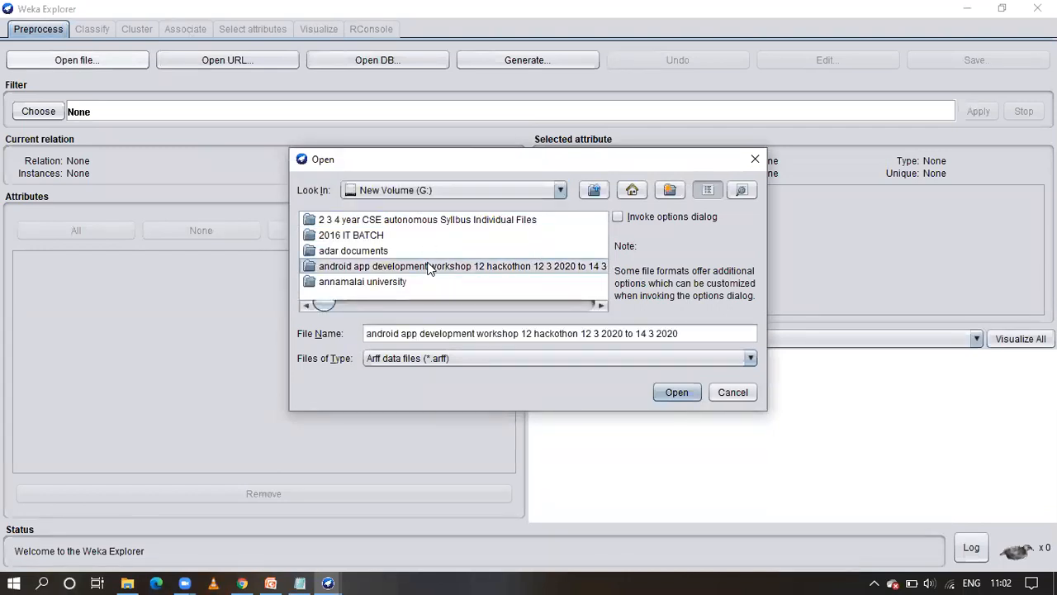
key("c")
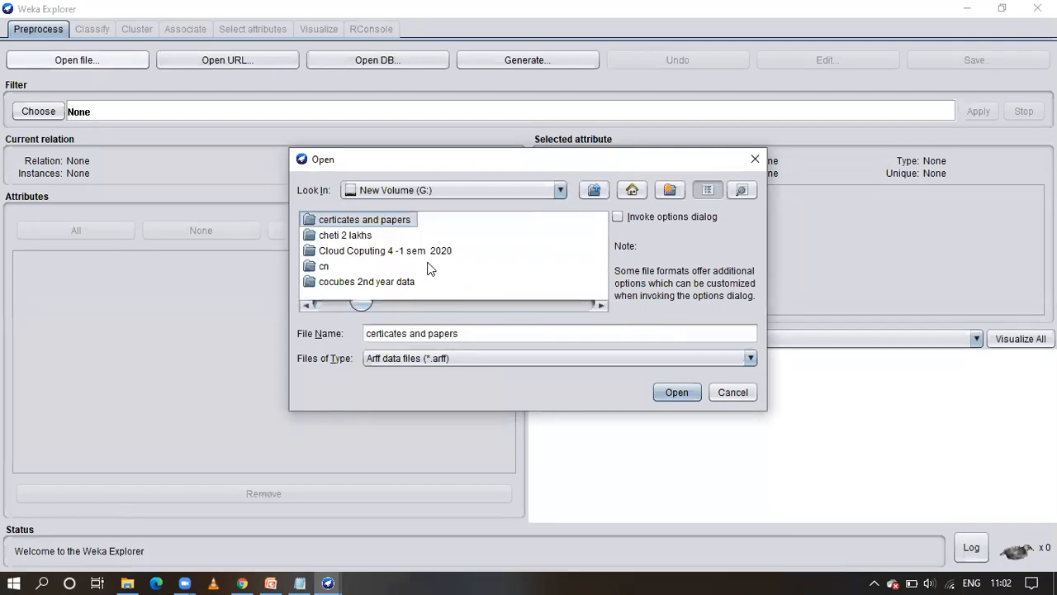
key("Down")
key("Down")
key("Down")
key("Down")
key("Down")
key("Down")
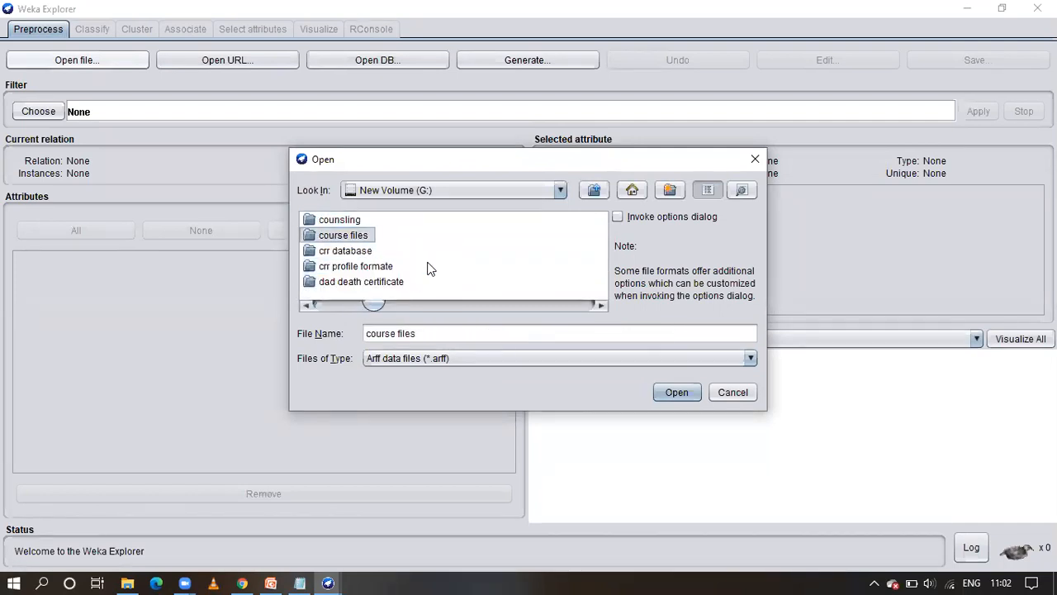
double_click(369, 236)
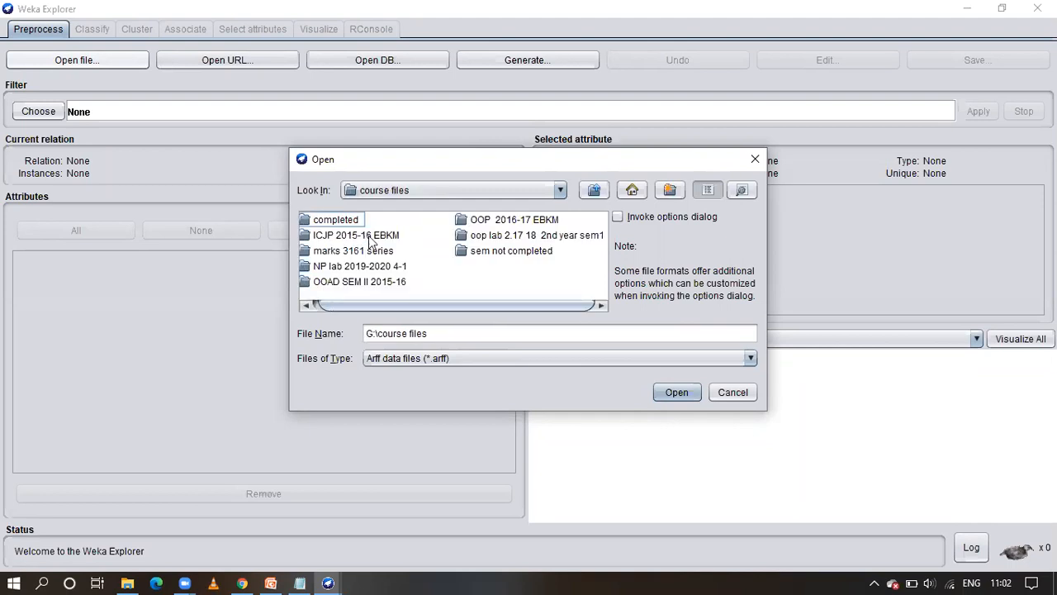
double_click(510, 251)
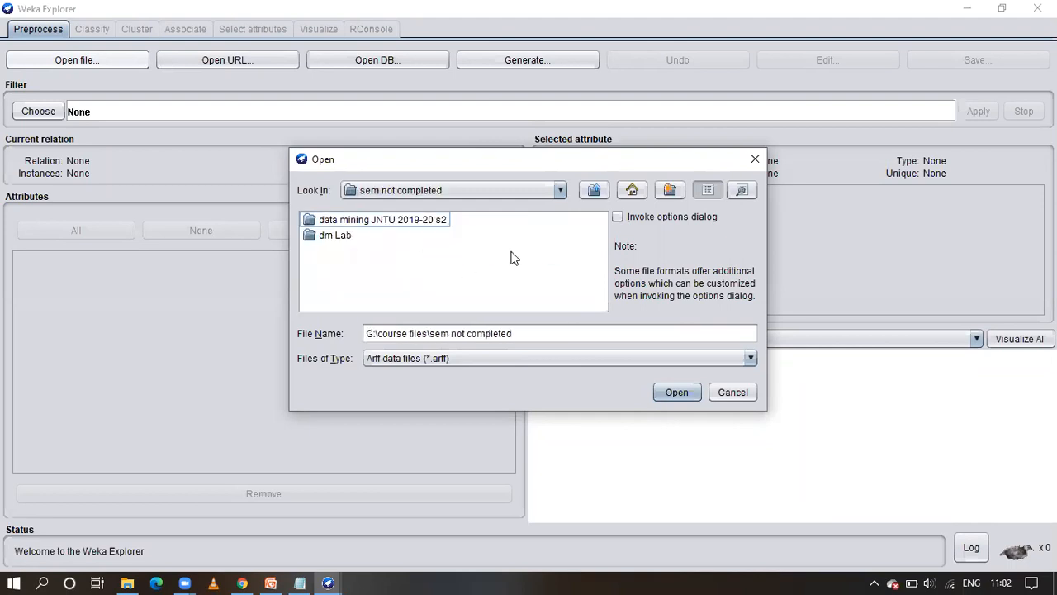
Load exp3.arff from the lab folder inside "data mining JNTU 2019-20 s2"
left_click(350, 223)
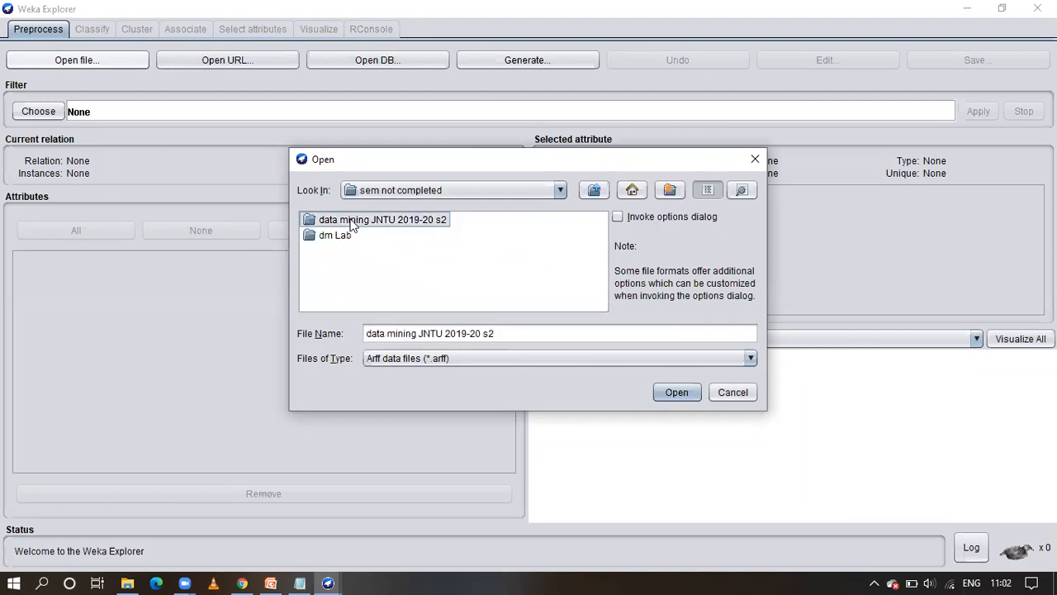
double_click(350, 223)
left_click(324, 299)
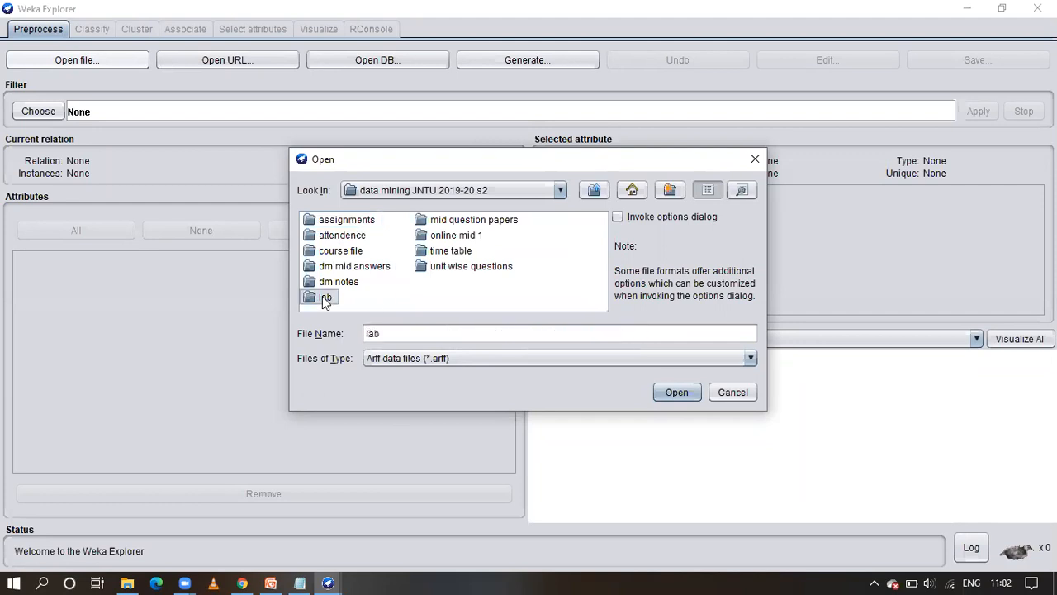
double_click(324, 299)
left_click(336, 272)
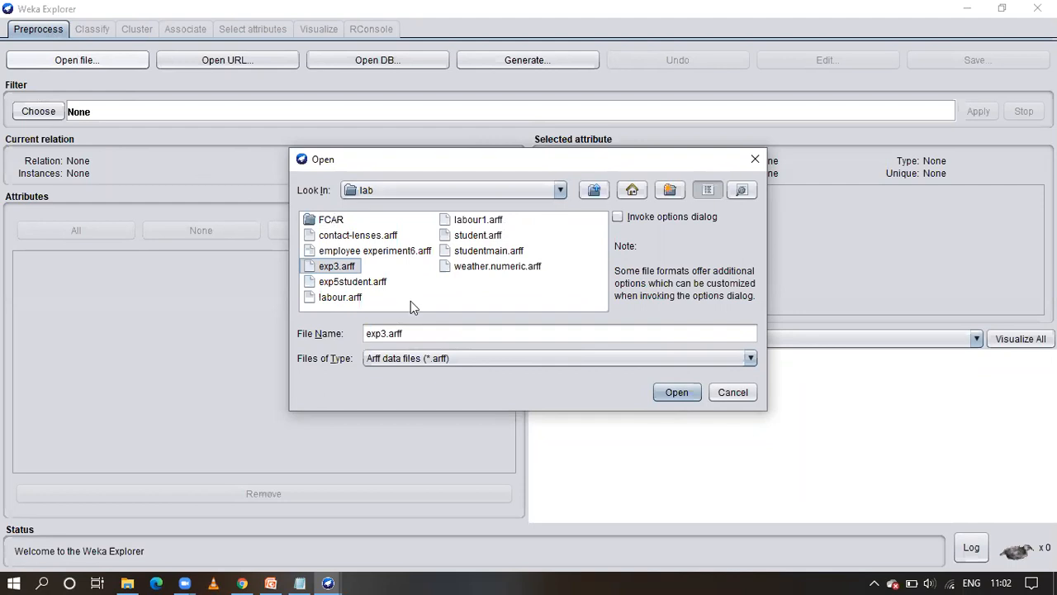
left_click(673, 393)
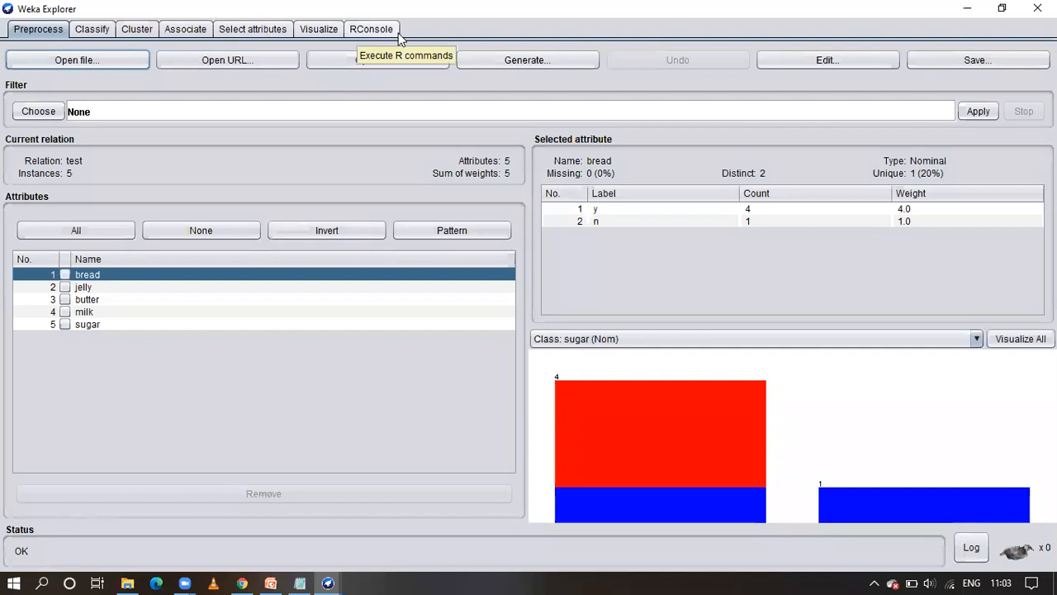
Review the loaded instances in the data viewer and the statistics of the bread, jelly, butter, milk and sugar attributes
left_click(841, 60)
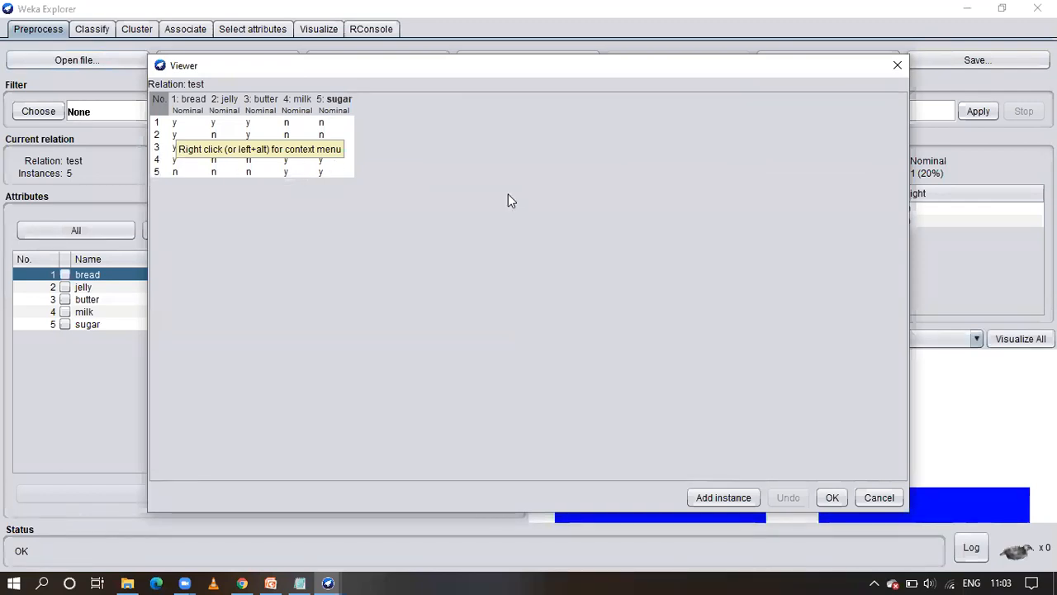
left_click(831, 498)
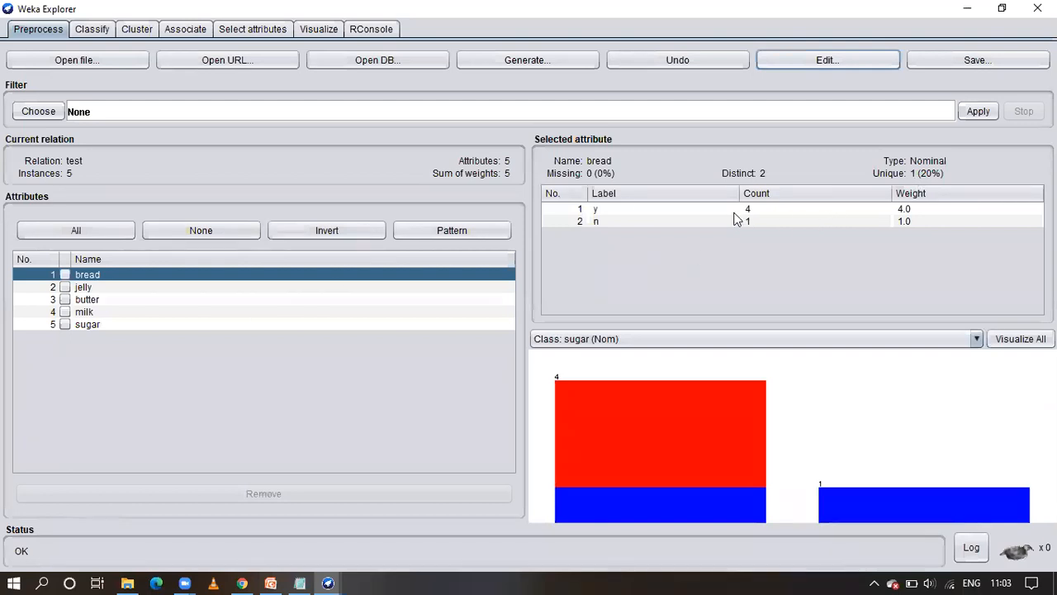
left_click(93, 289)
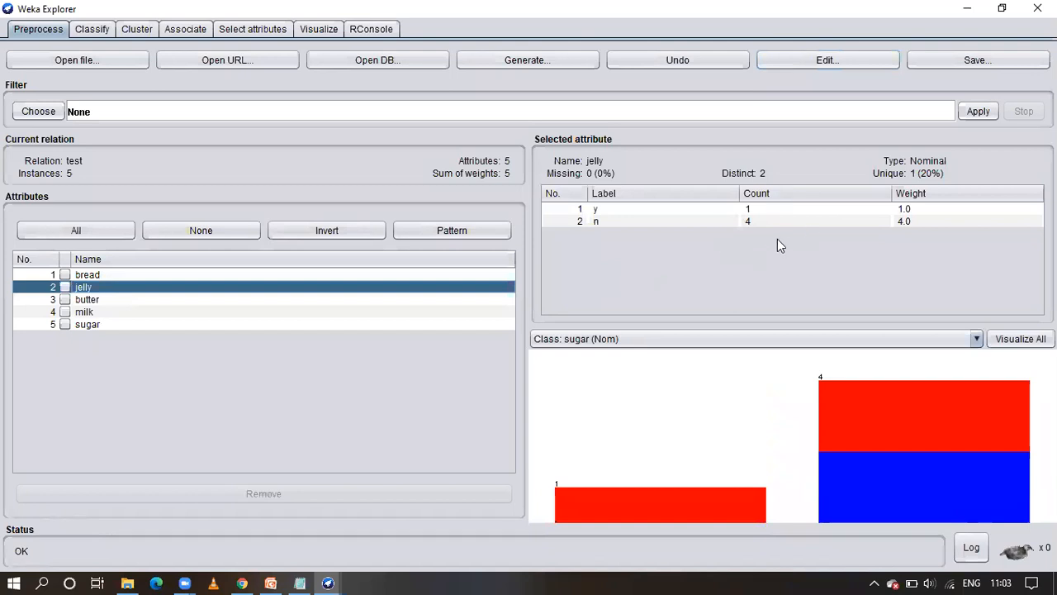
left_click(343, 298)
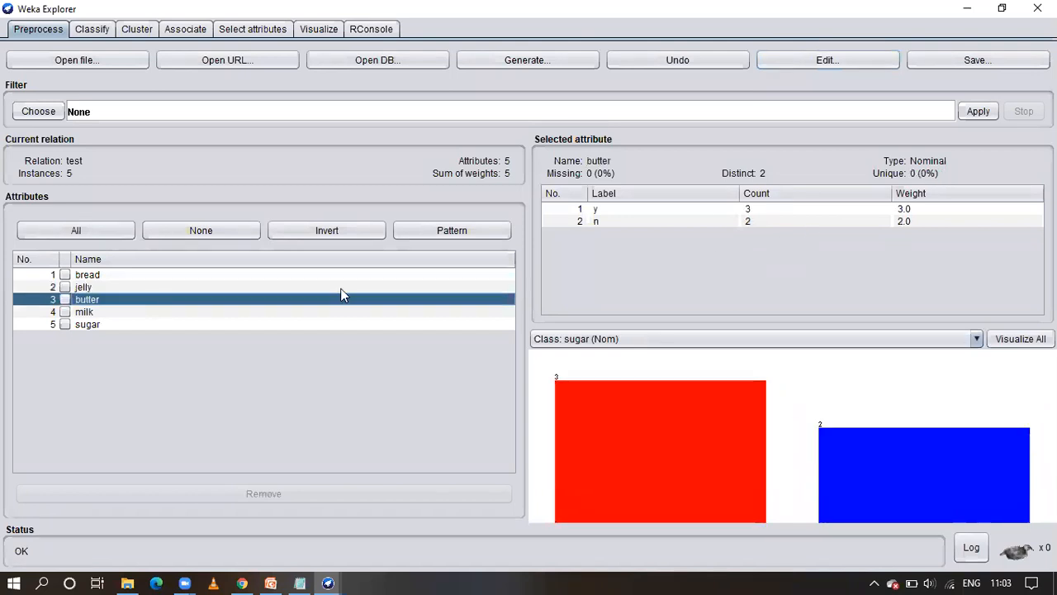
left_click(167, 315)
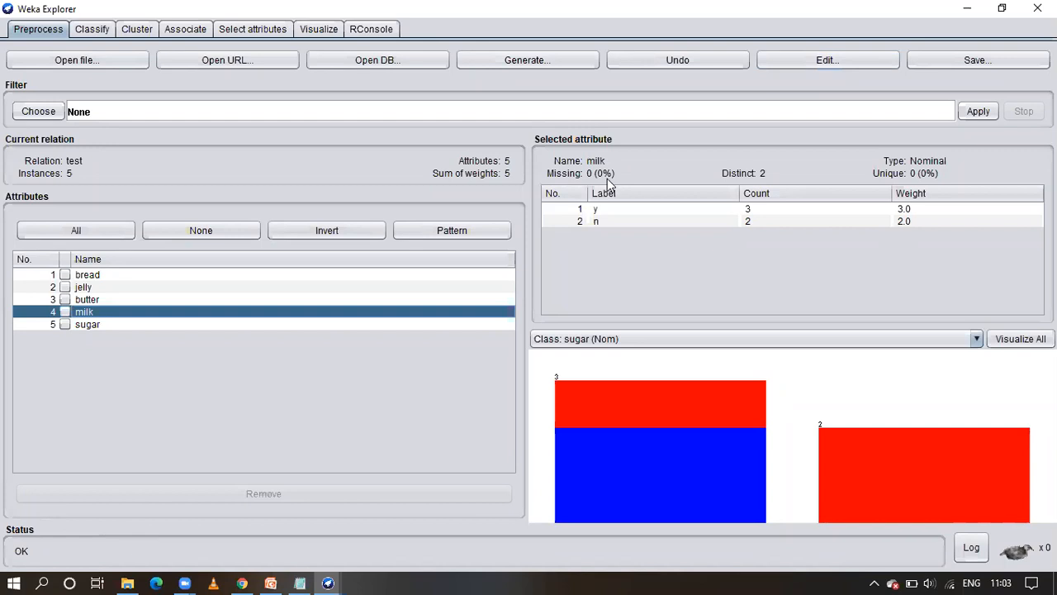
left_click(116, 324)
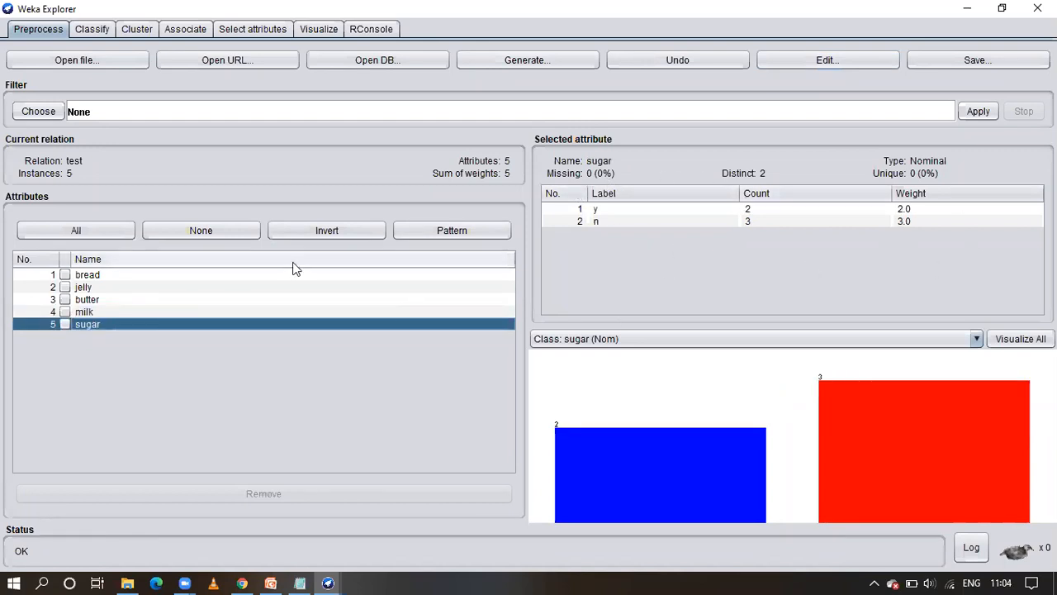
left_click(99, 274)
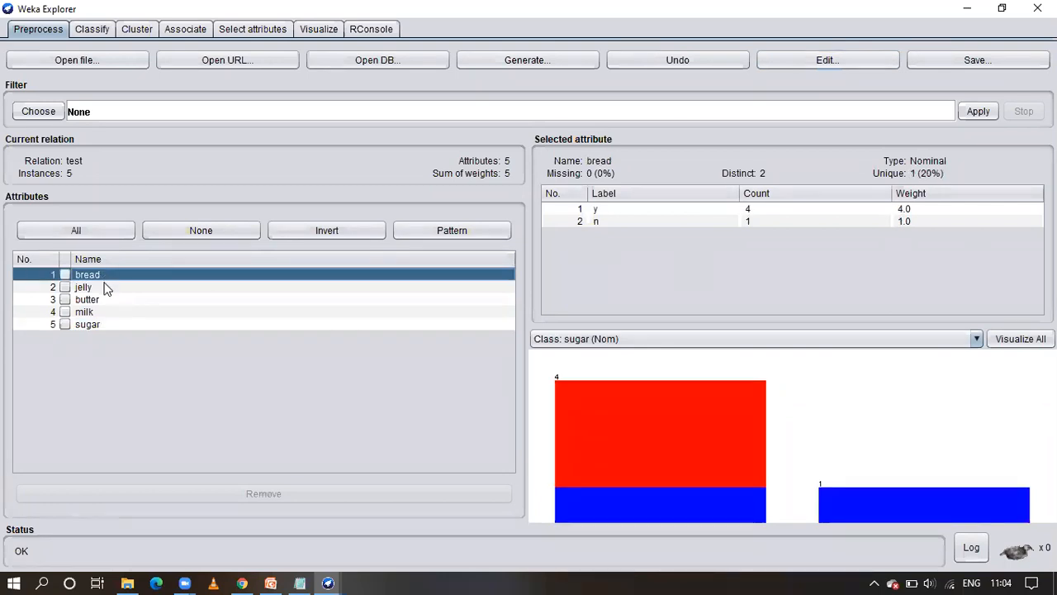
left_click(823, 61)
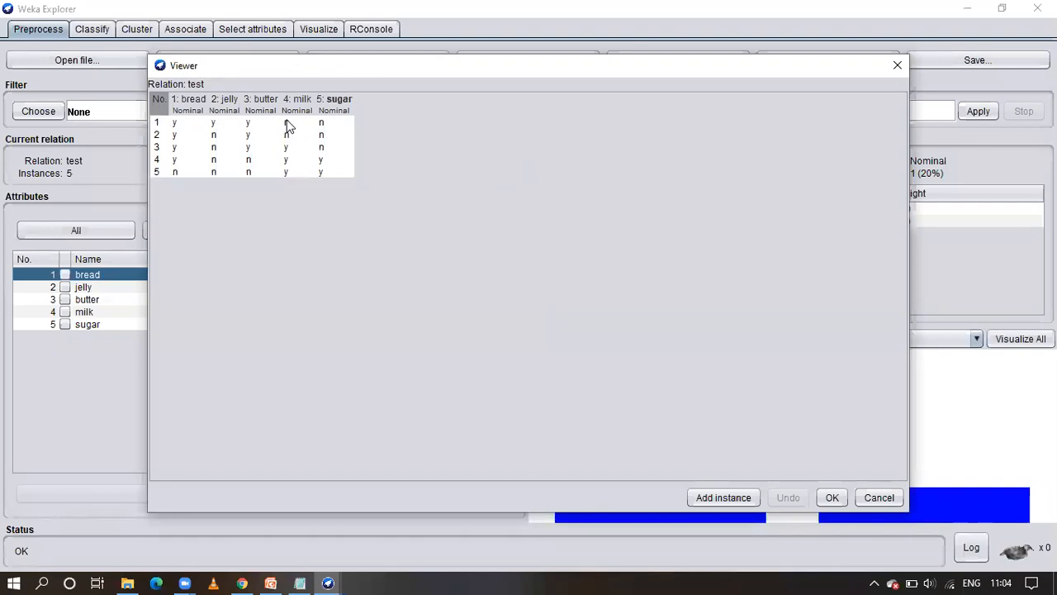
left_click(893, 66)
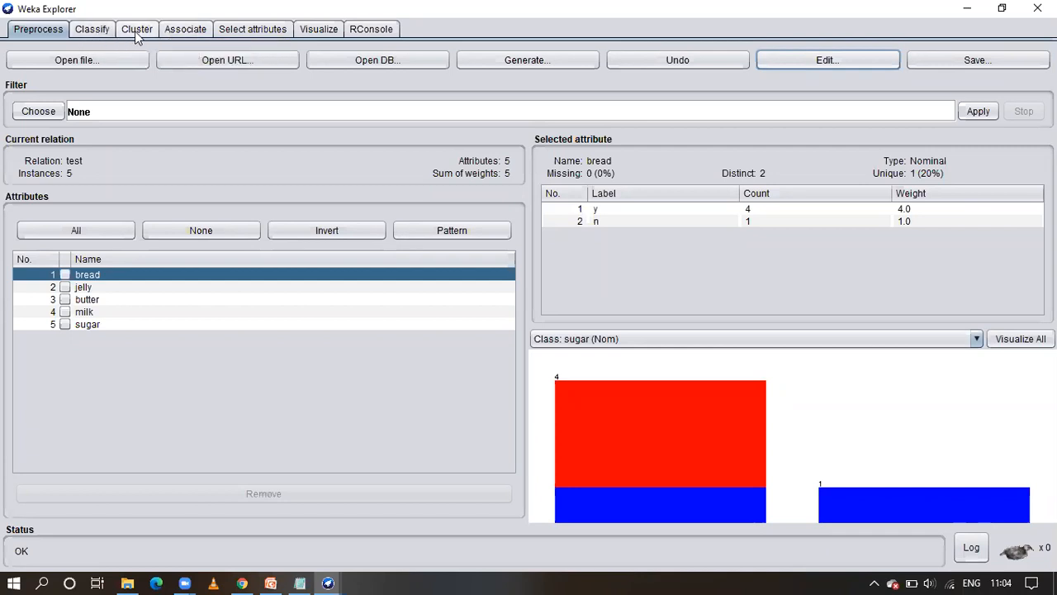
Run the Apriori associator on the dataset, keeping its default parameters with minimum confidence 0.9 and 10 rules
left_click(185, 30)
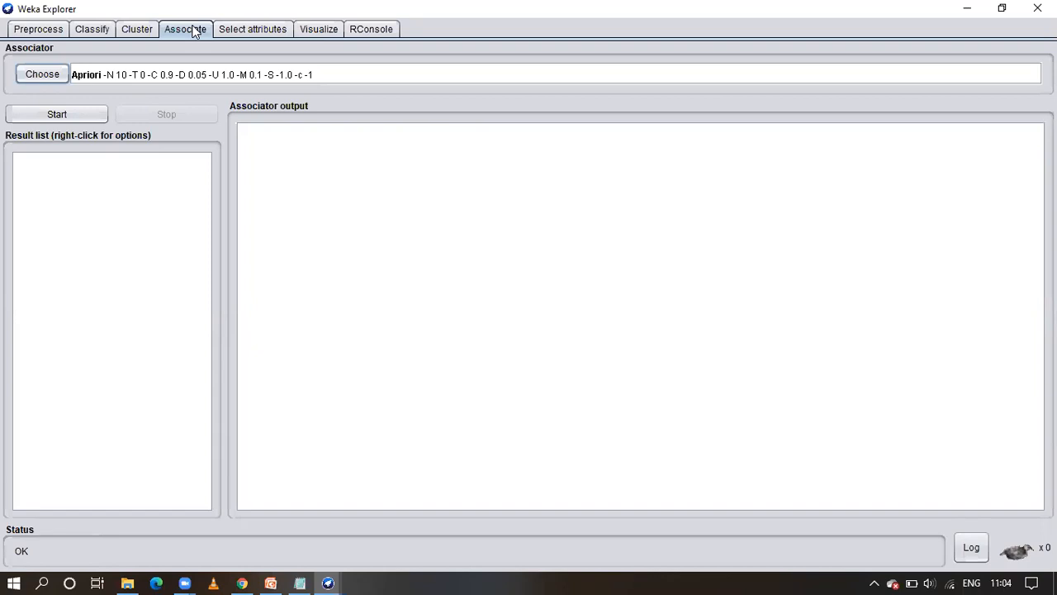
left_click(55, 75)
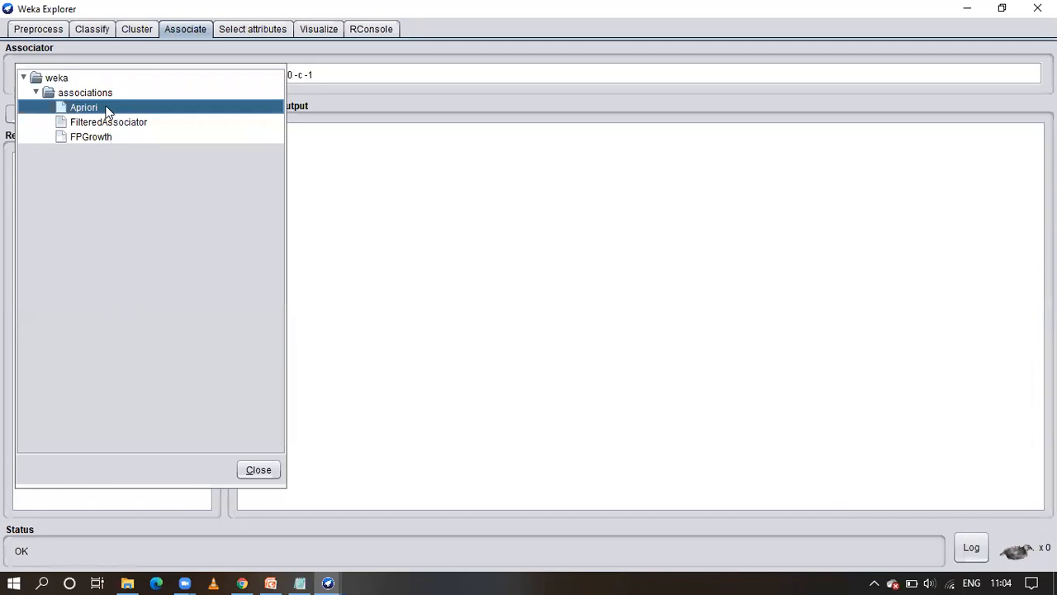
left_click(256, 471)
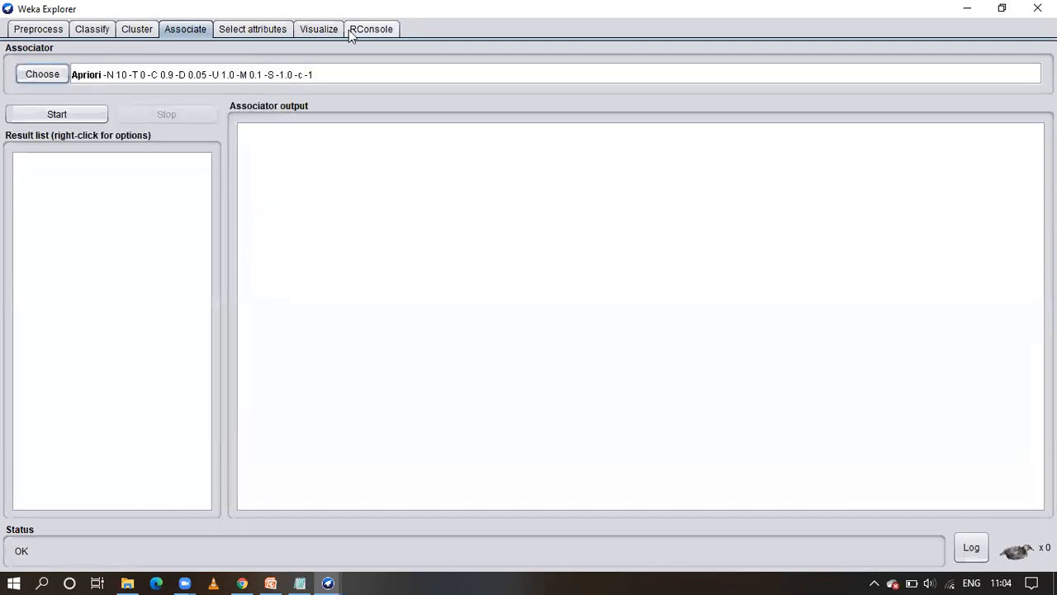
left_click(370, 74)
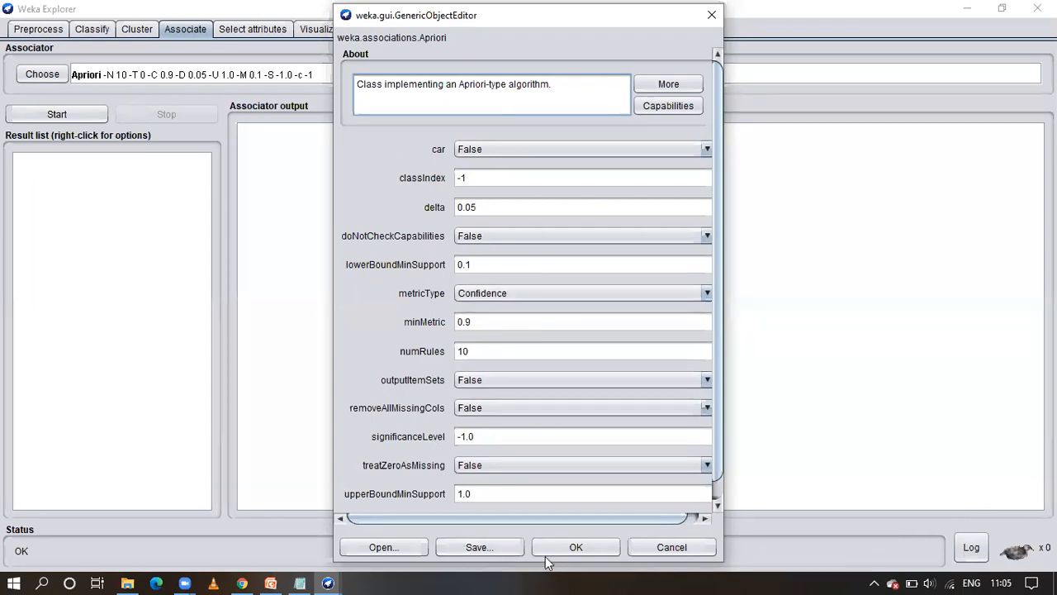
left_click(576, 547)
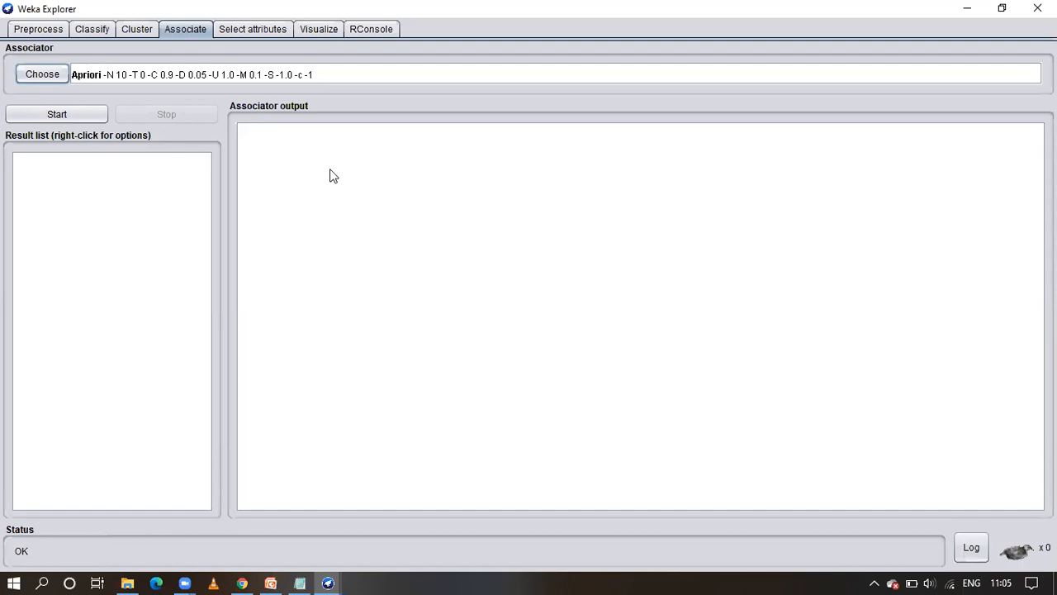
left_click(65, 114)
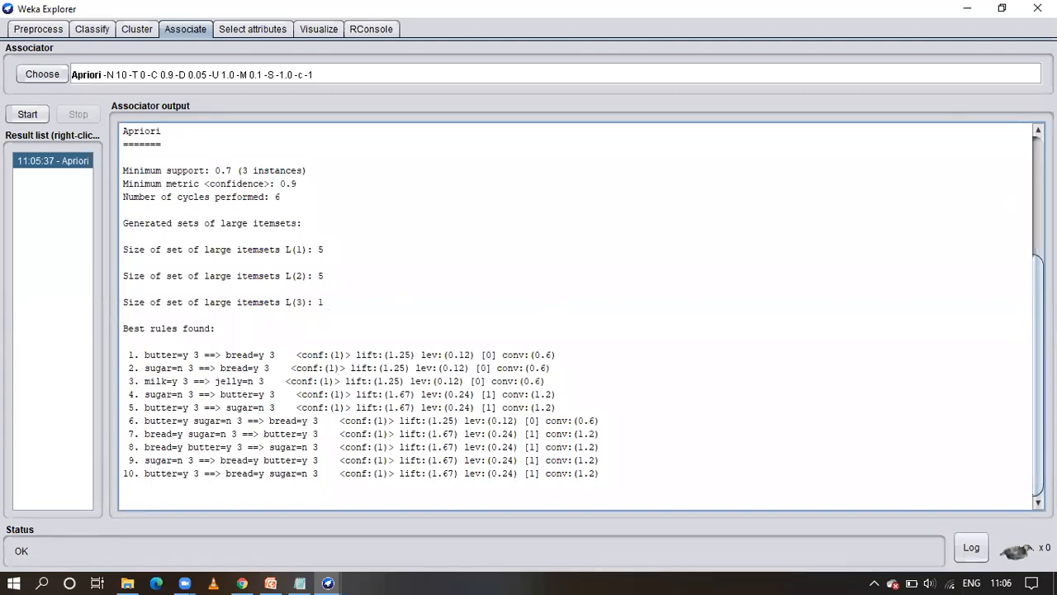
Examine the Apriori output, from the run information through the itemset sizes to the best rules found
scroll(575, 316, "up", 5)
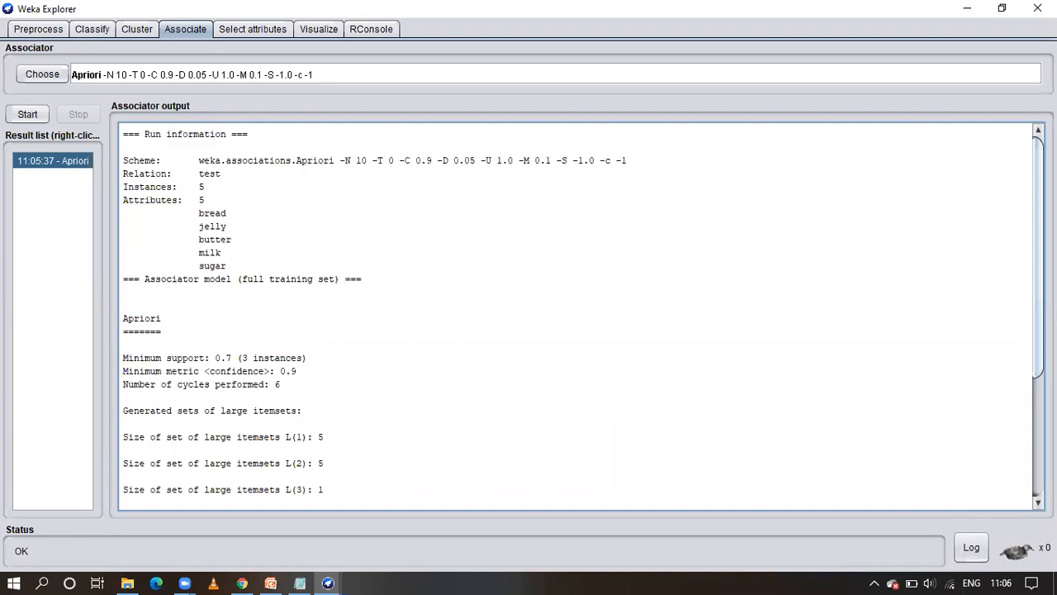
mouse_move(1038, 258)
left_mouse_down()
mouse_move(1038, 313)
mouse_move(1038, 261)
left_mouse_up()
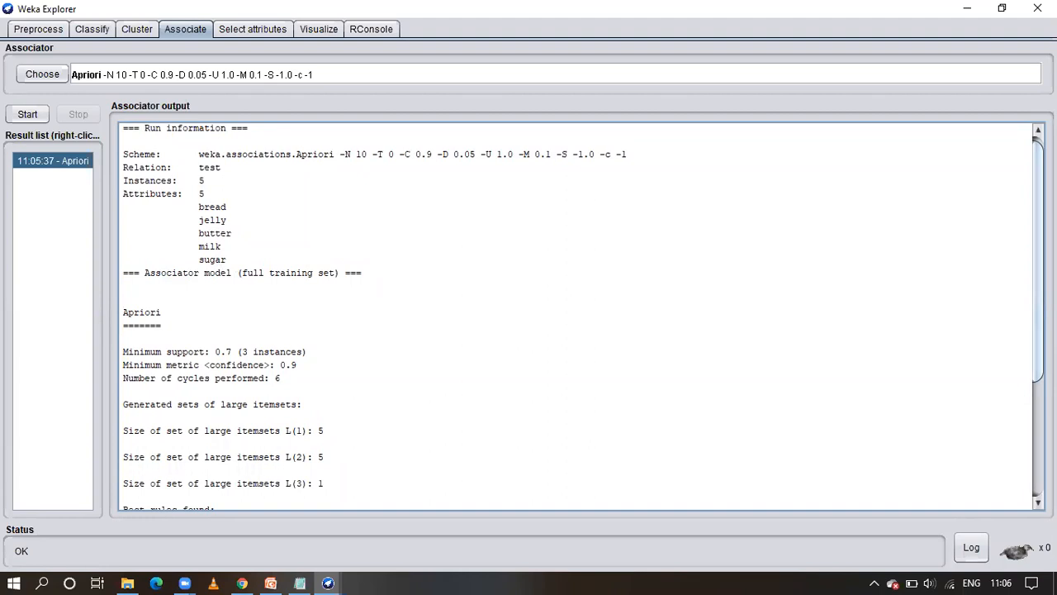
scroll(579, 318, "down", 5)
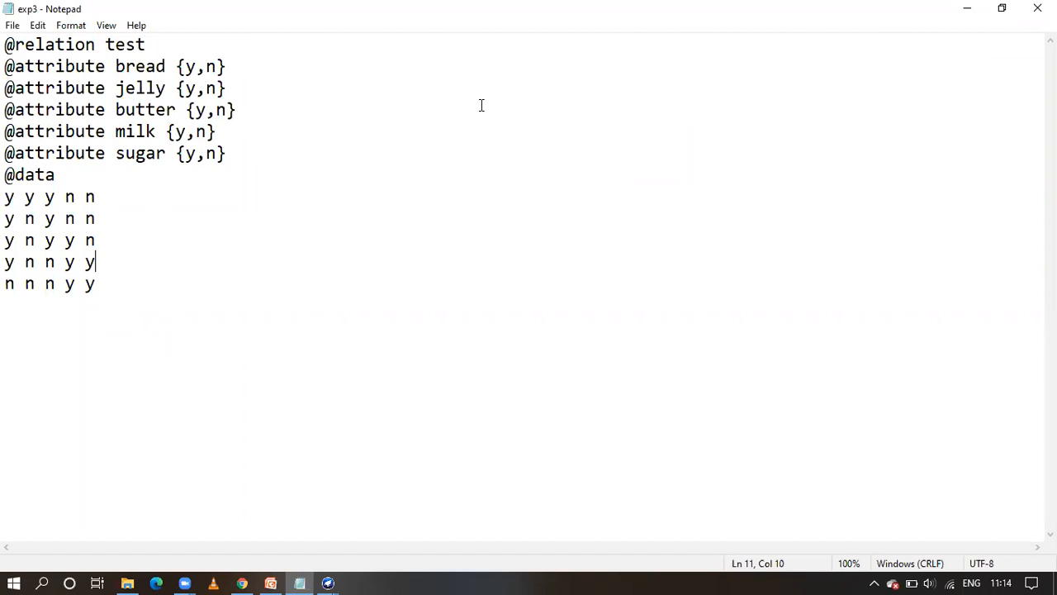
Compare the attribute declarations and data rows of exp3 in Notepad with the preprocessed relation in Weka Explorer
key("alt+Tab")
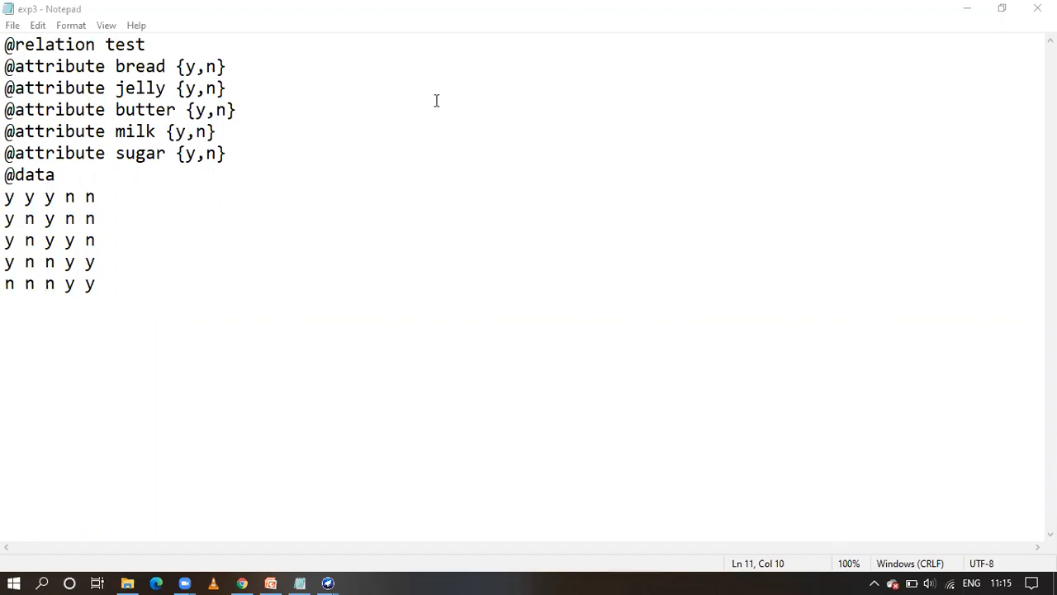
left_click(567, 141)
mouse_move(329, 578)
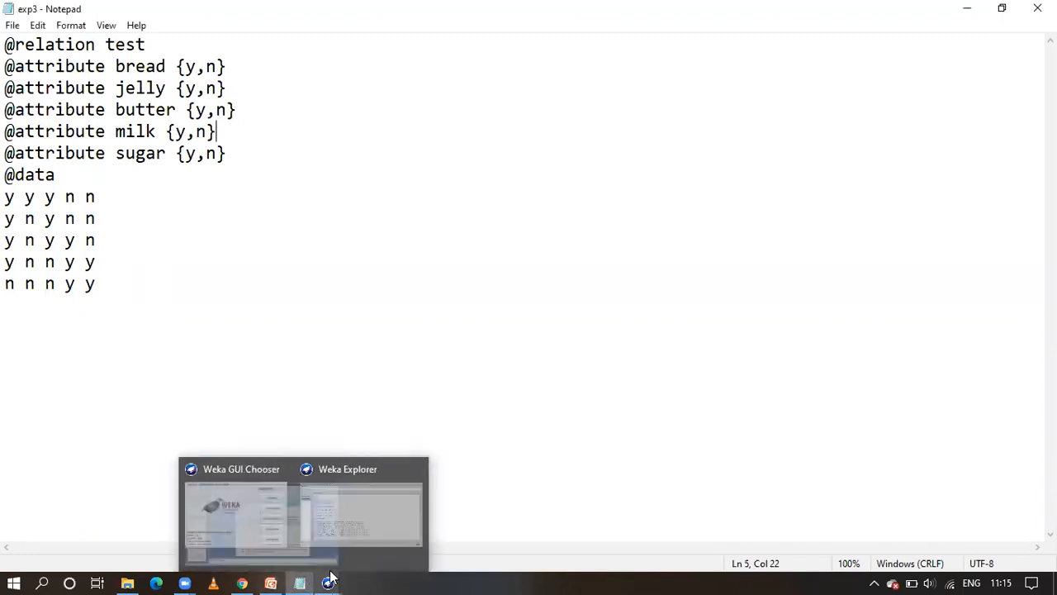
left_click(391, 468)
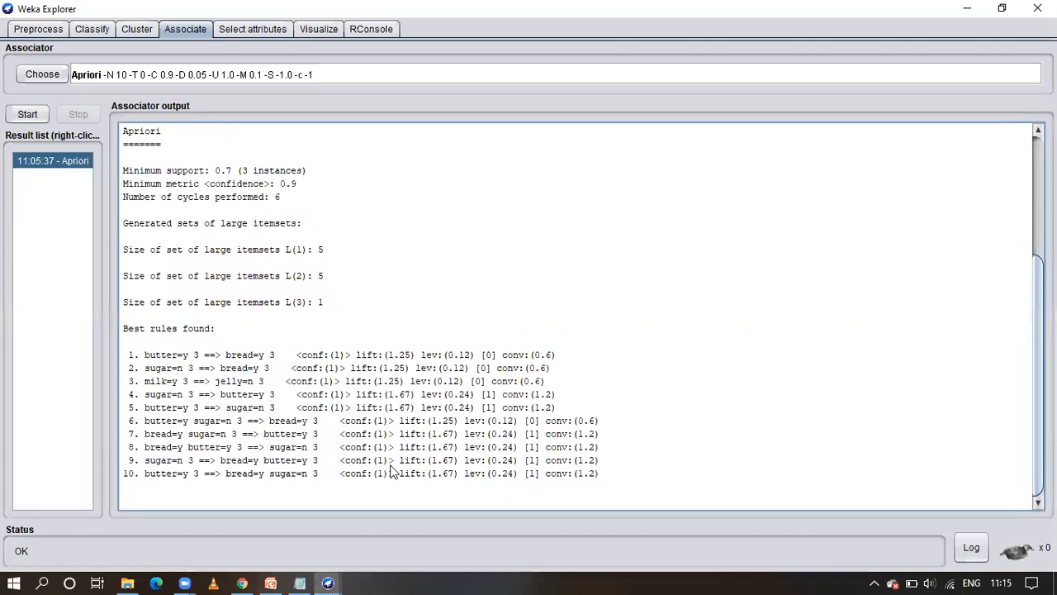
left_click(24, 29)
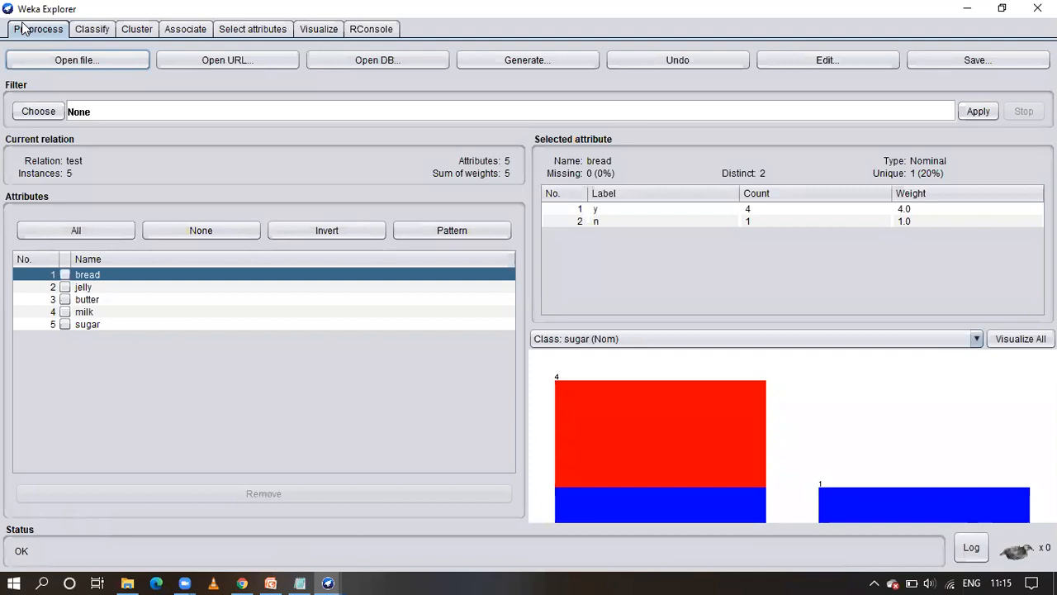
mouse_move(303, 577)
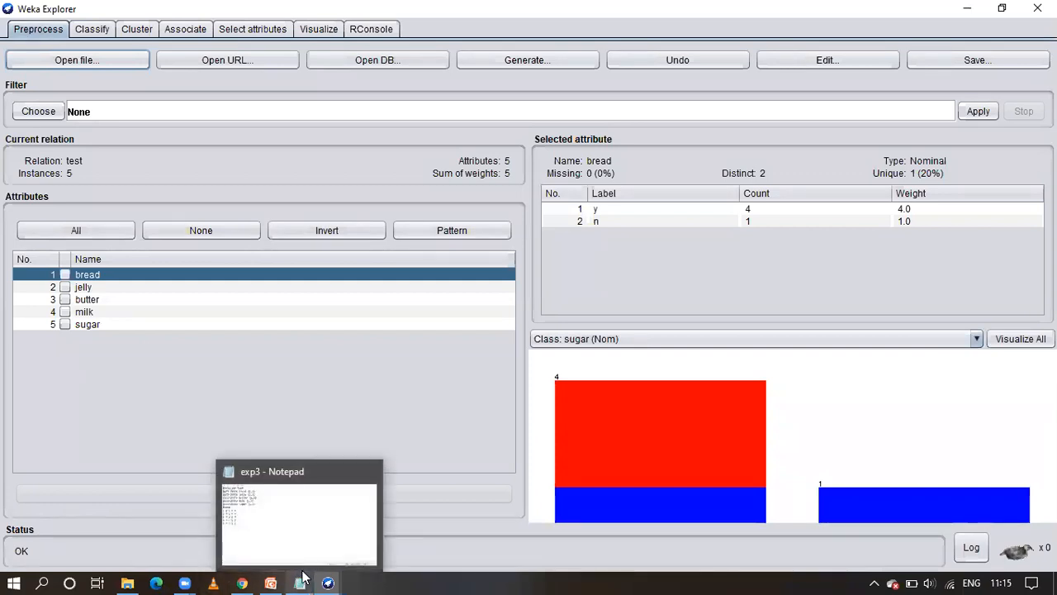
left_click(303, 577)
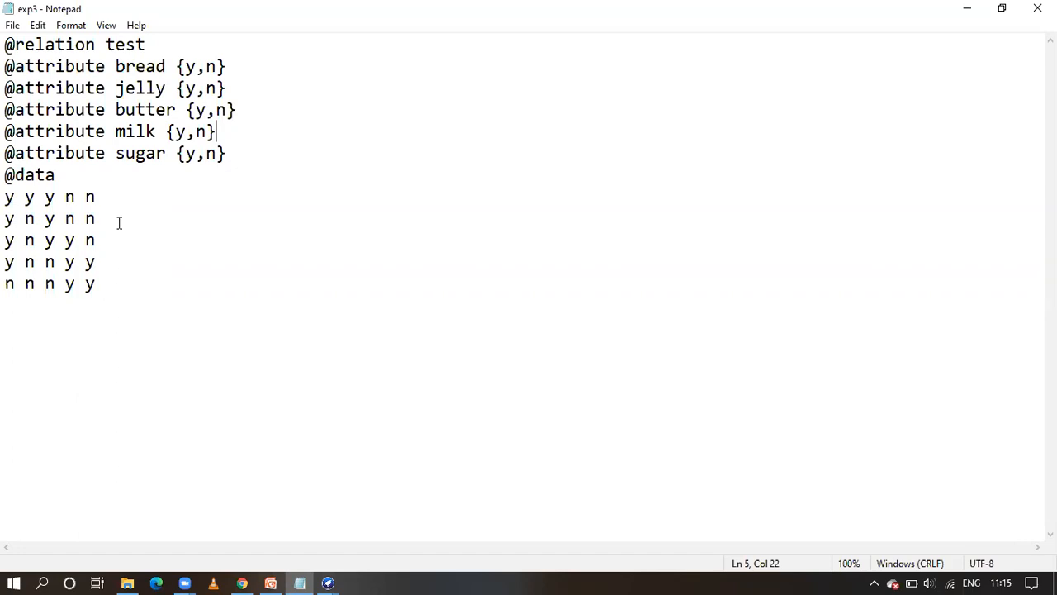
Switch to Weka Explorer and load exp3.arff again from the lab folder
left_click(326, 574)
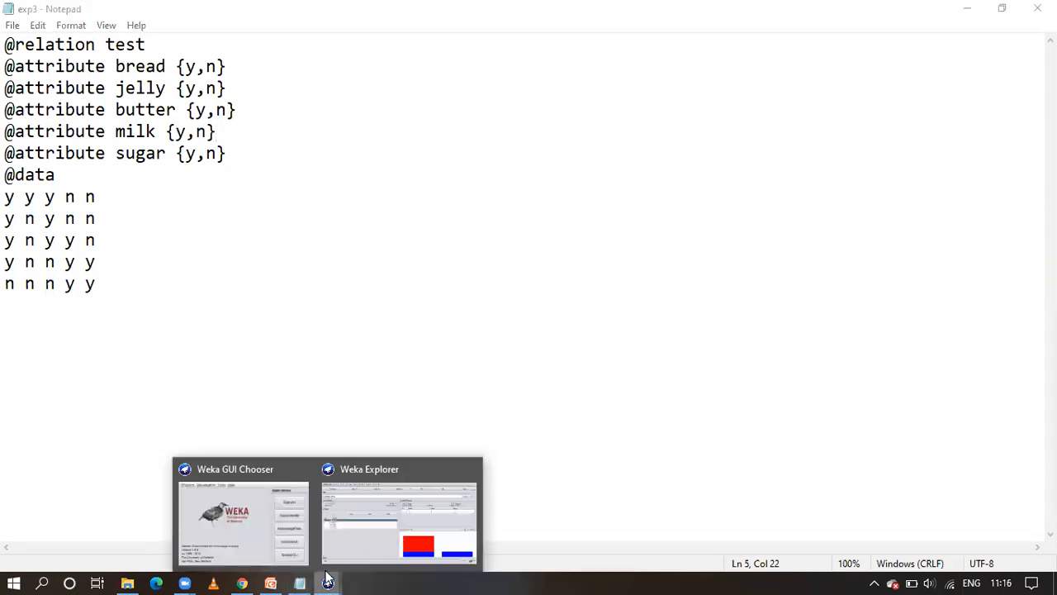
left_click(379, 467)
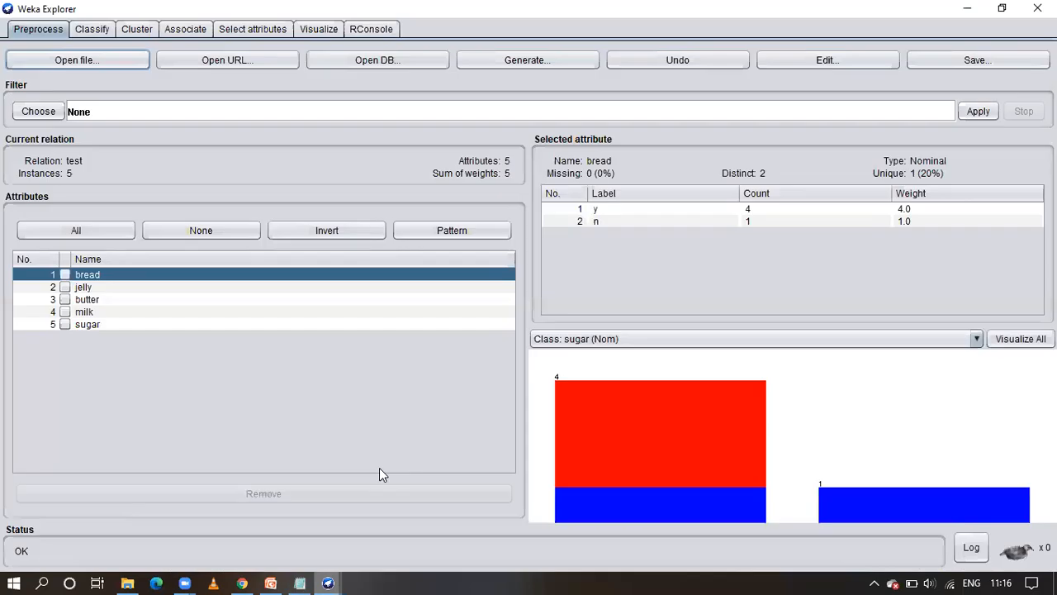
left_click(76, 61)
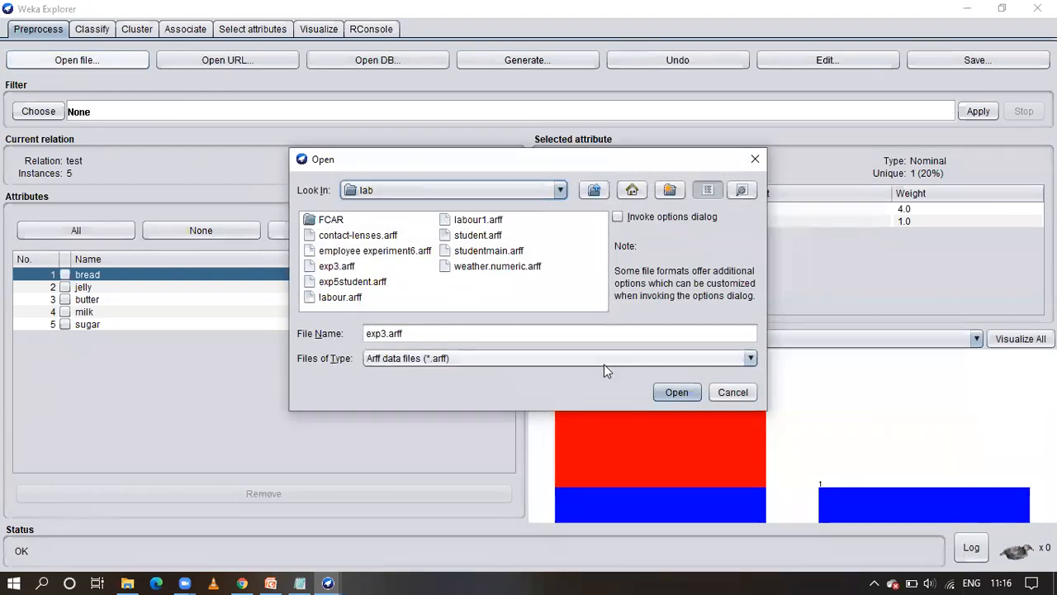
left_click(342, 268)
double_click(339, 265)
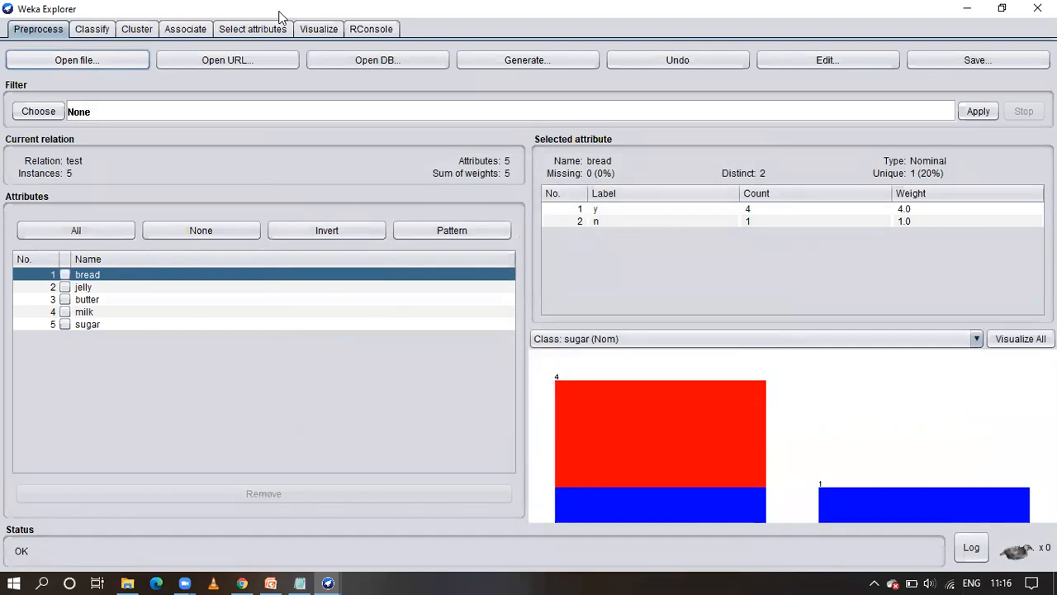
Review the label counts and class distribution of the jelly, butter, milk and sugar attributes
key("alt+Tab")
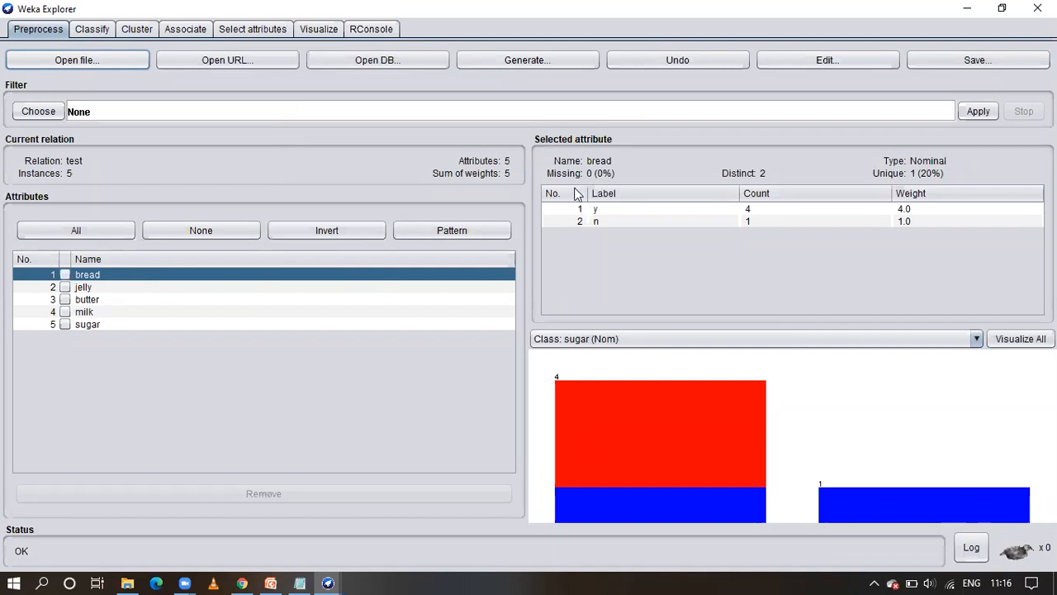
left_click(86, 286)
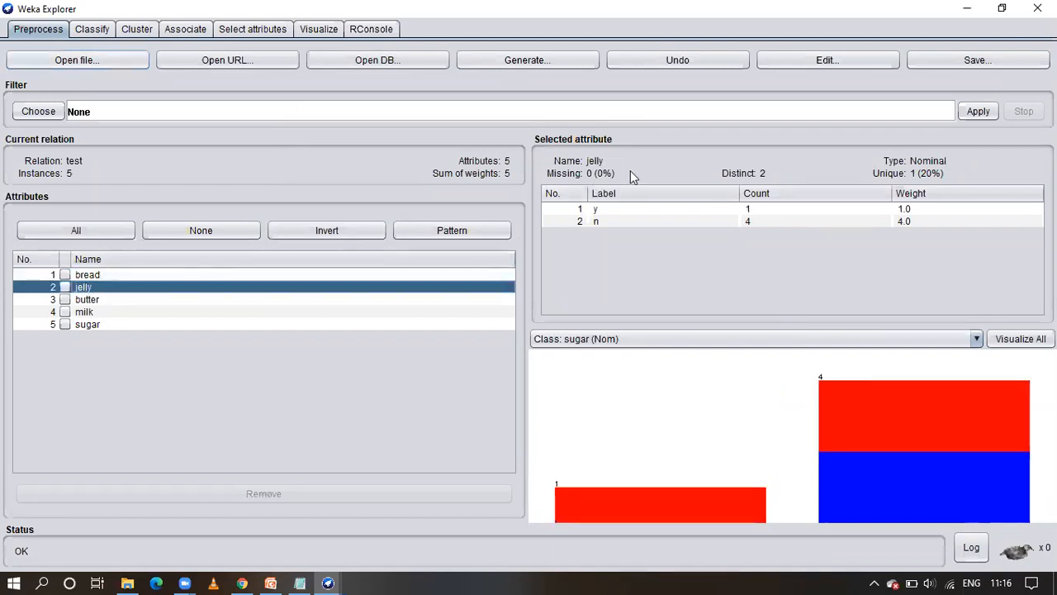
left_click(104, 300)
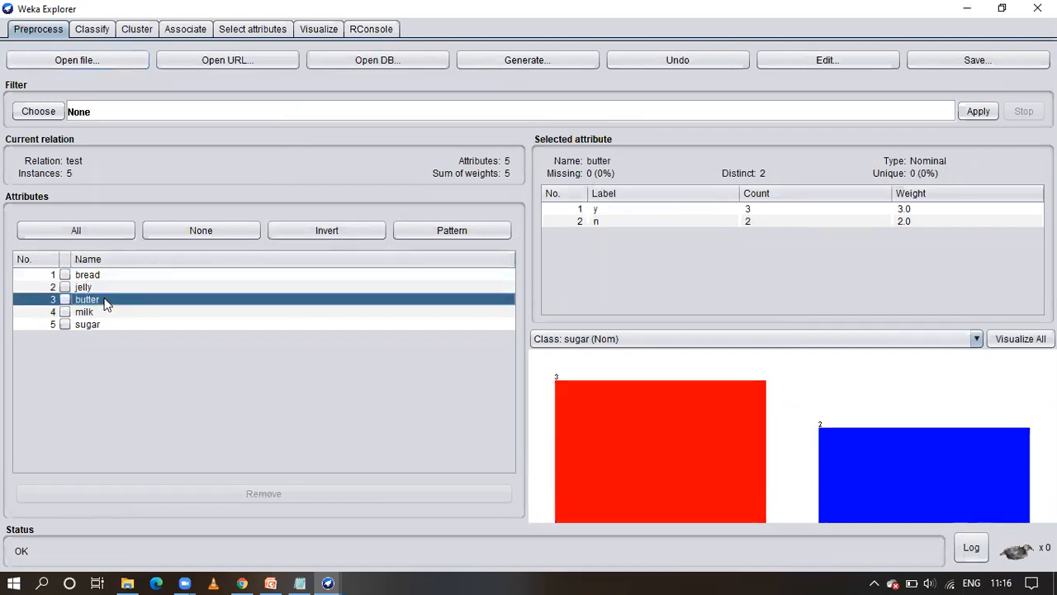
left_click(105, 313)
left_click(104, 325)
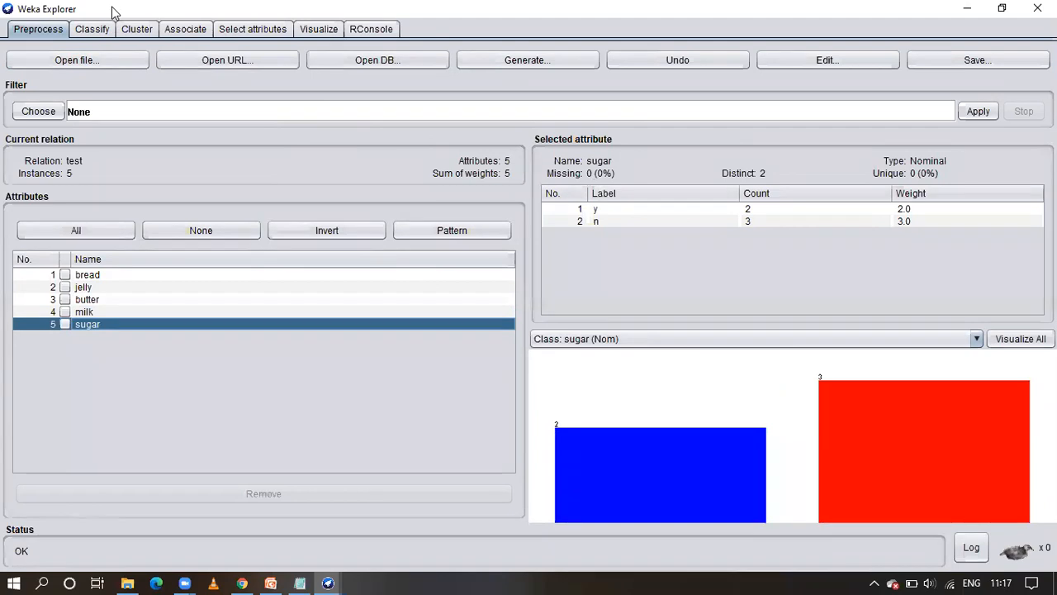
Choose Apriori as the associator for the loaded dataset
left_click(186, 31)
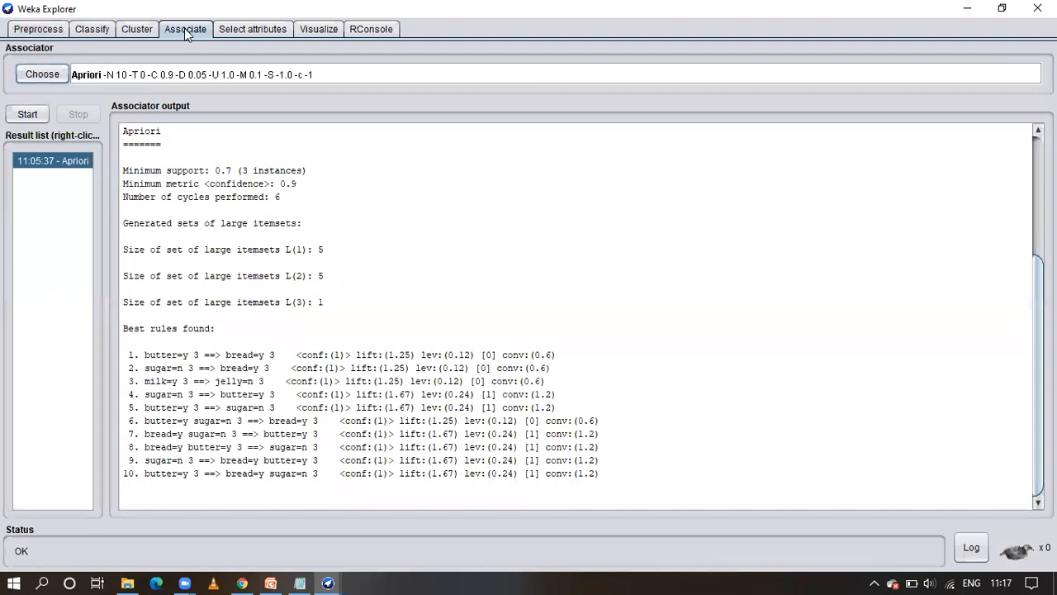
left_click(42, 74)
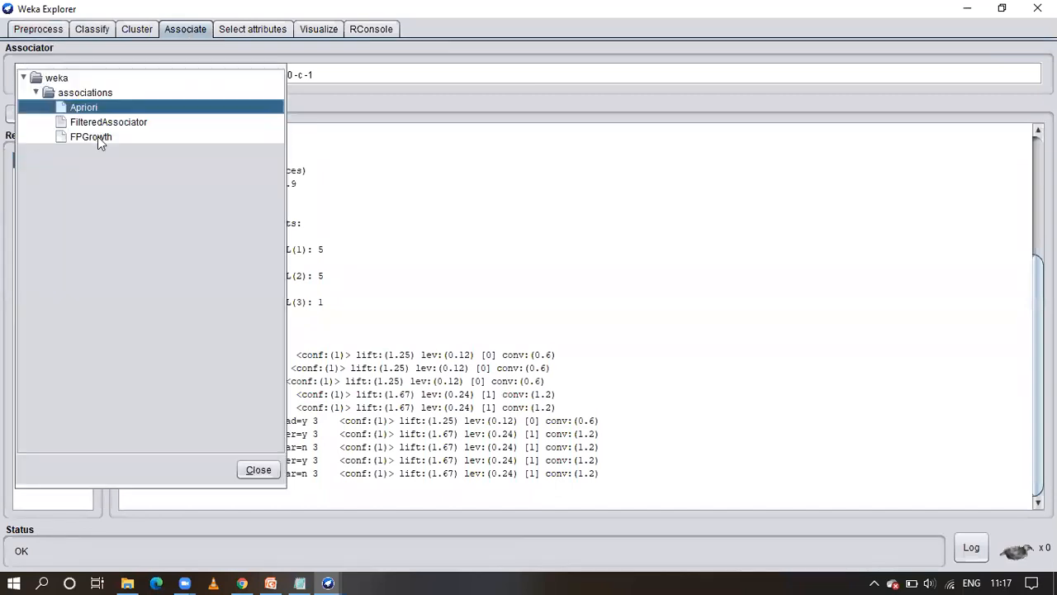
left_click(92, 110)
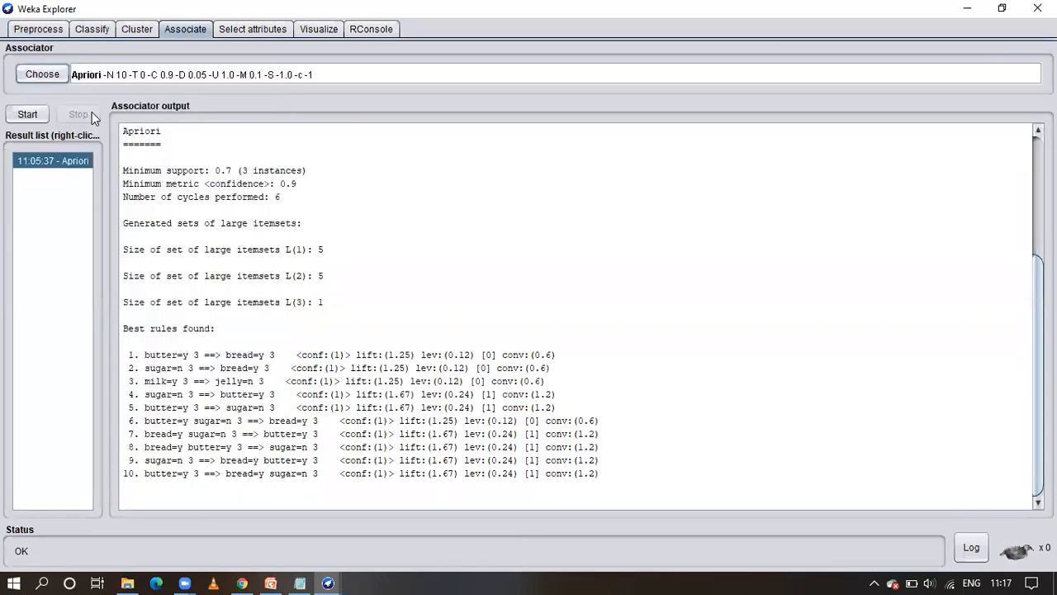
Examine Apriori's parameter settings and its capabilities information, and close the editor without changing any values
left_click(364, 79)
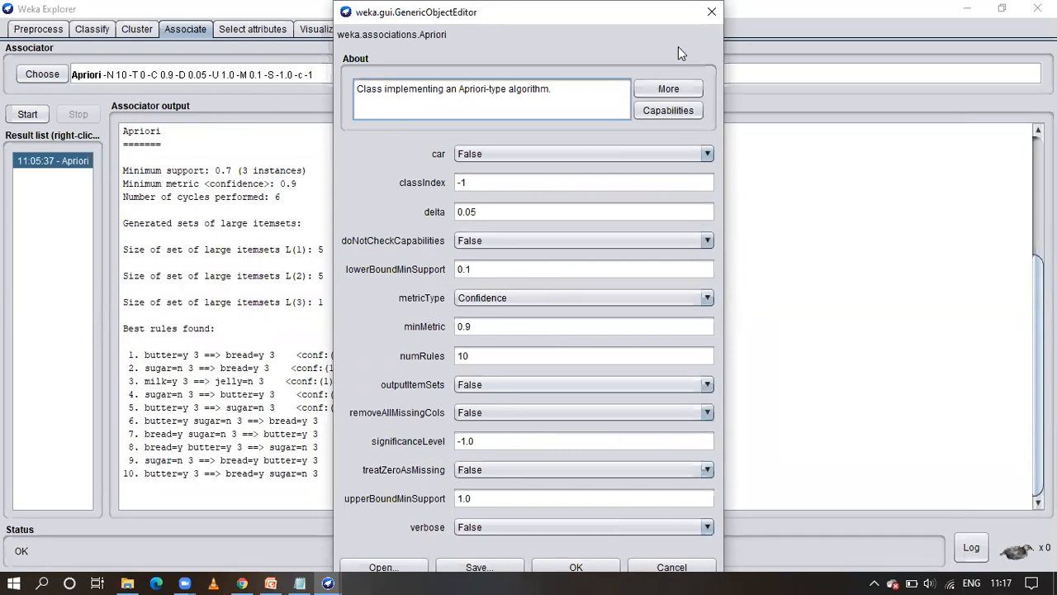
left_click(673, 108)
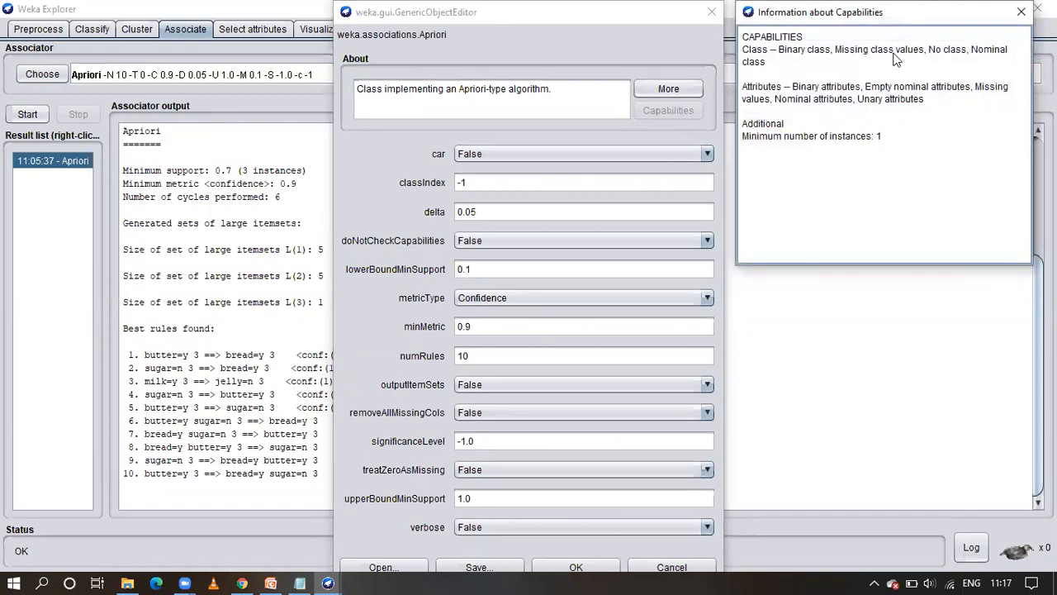
left_click(1023, 15)
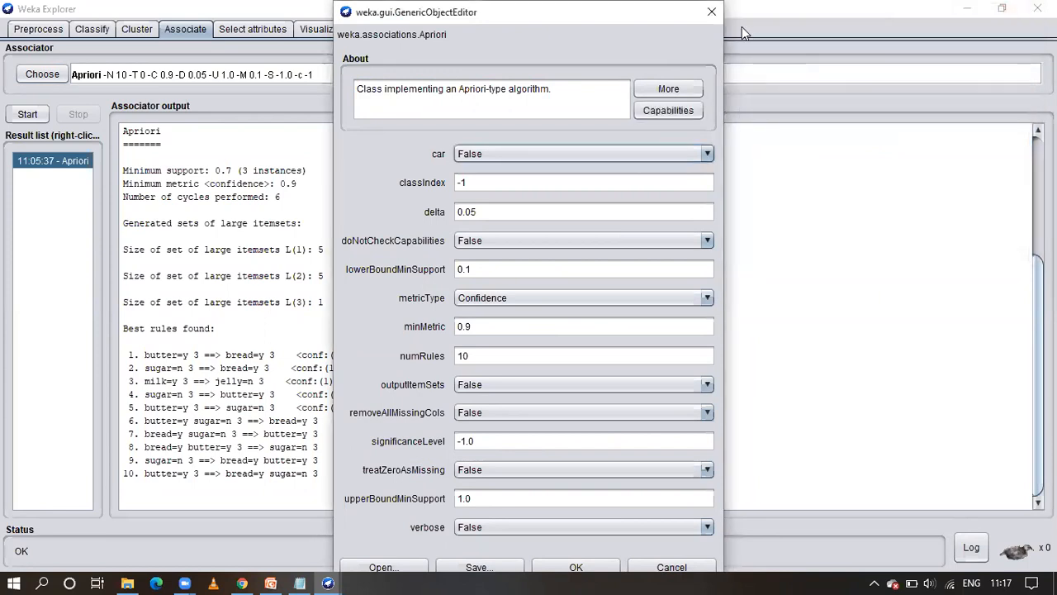
left_click_drag(490, 26, 458, 130)
left_click(683, 118)
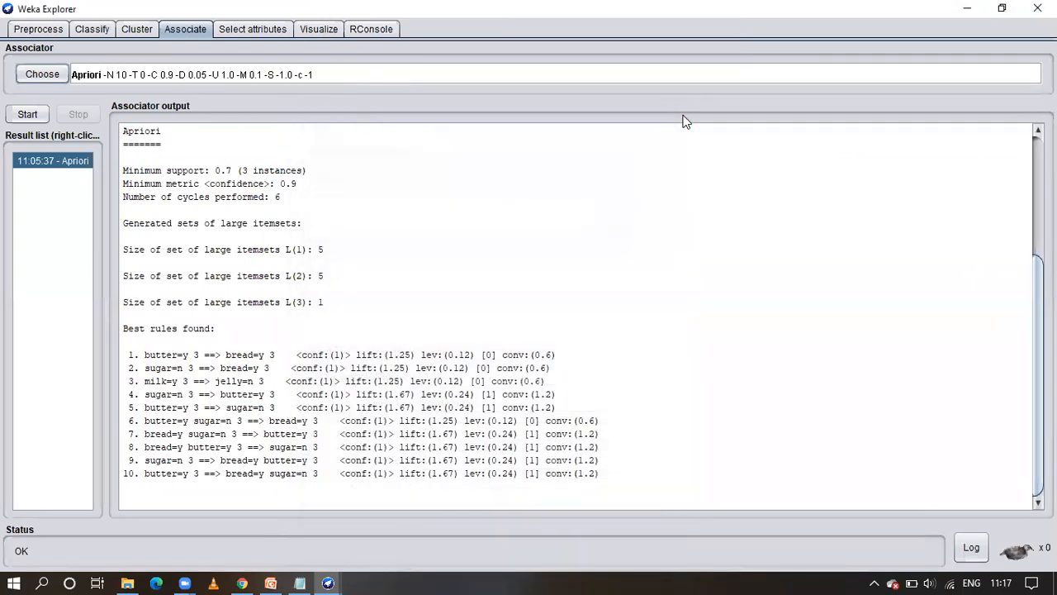